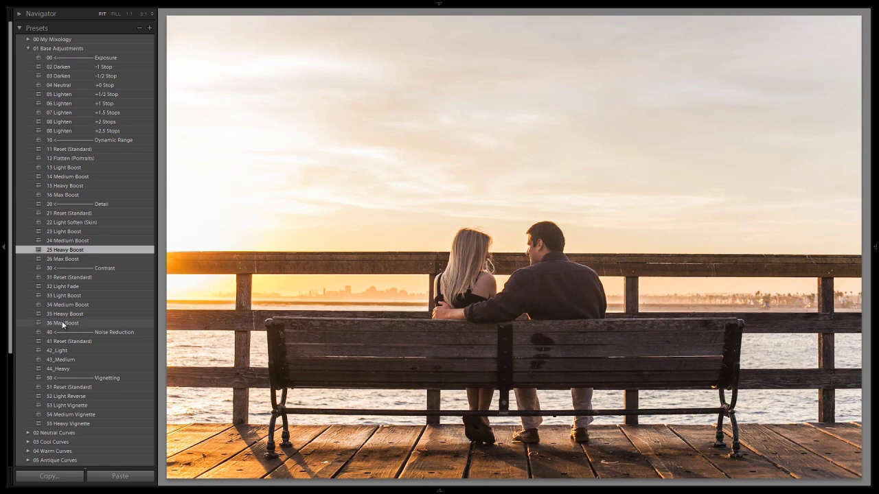
Apply the 36 Max Boost, 42_Light noise reduction and 54 Medium Vignette presets.
left_click(63, 323)
left_click(70, 351)
left_click(79, 415)
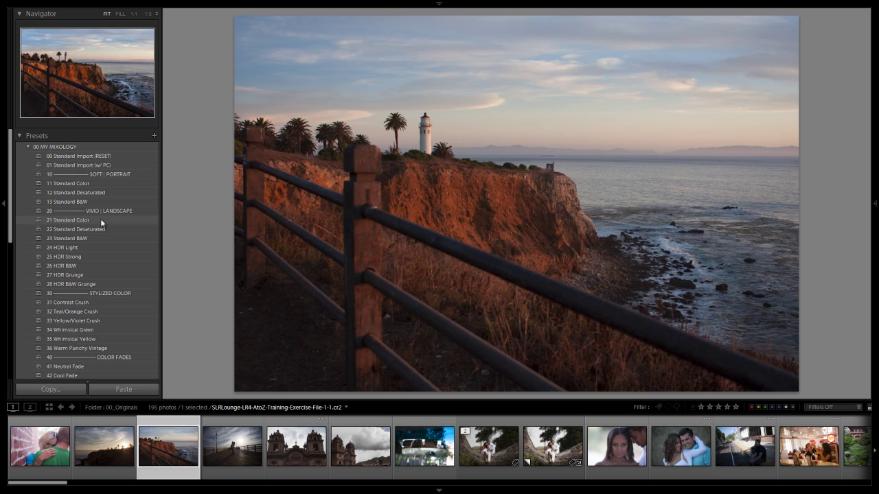
Compare 11 and 21 Standard Color on the lighthouse photo, settling on 21 Standard Color.
left_click(100, 220)
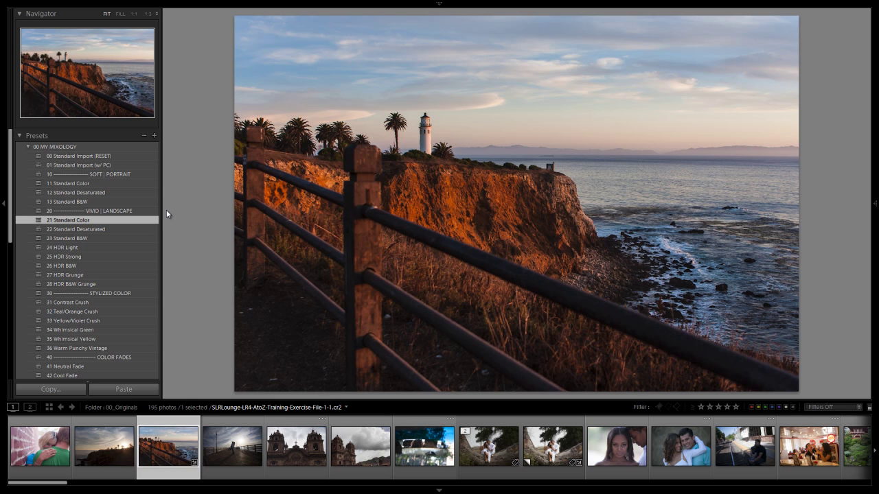
left_click(111, 184)
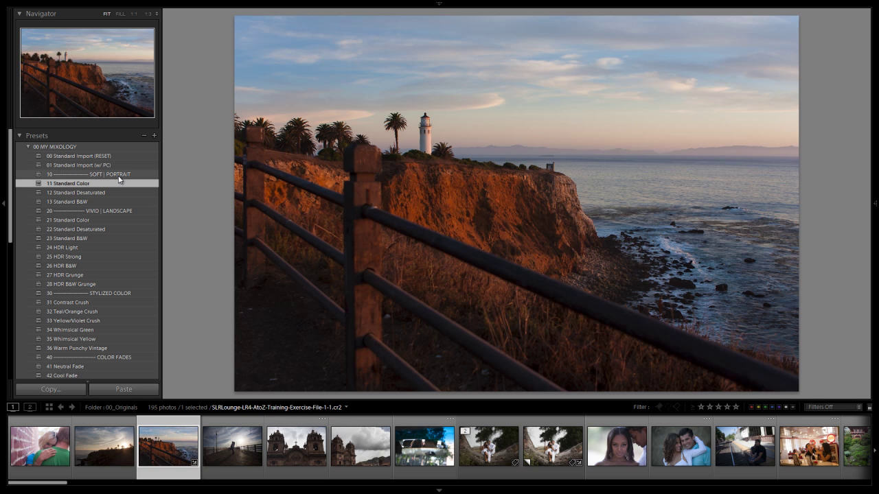
left_click(92, 220)
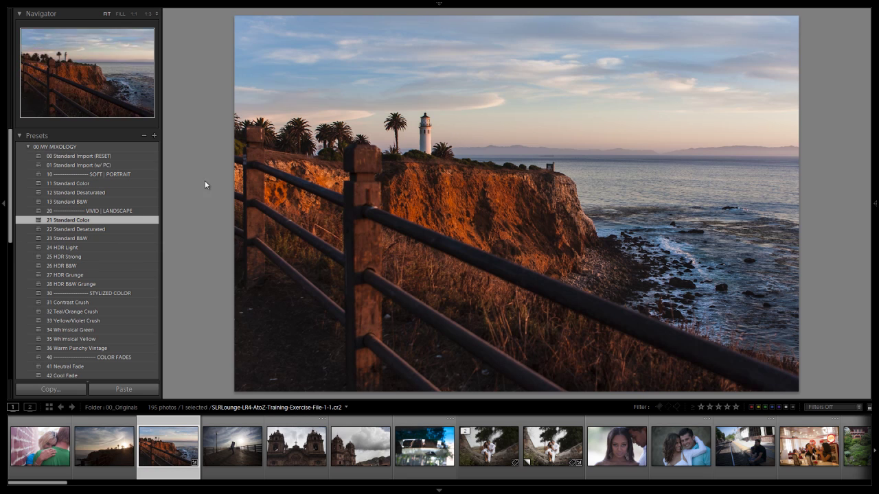
Lighten the lighthouse photo with 05 Lighten +1/2, then select the Peru church photo.
left_click(29, 147)
left_click(29, 157)
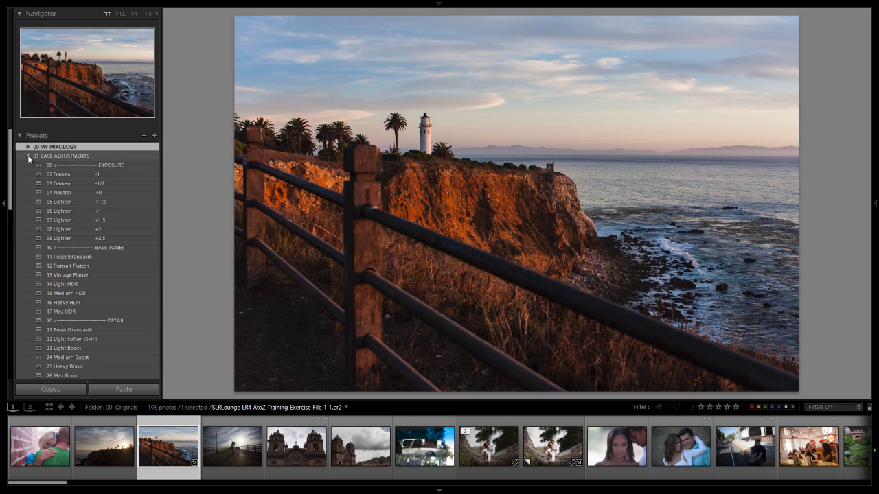
left_click(77, 203)
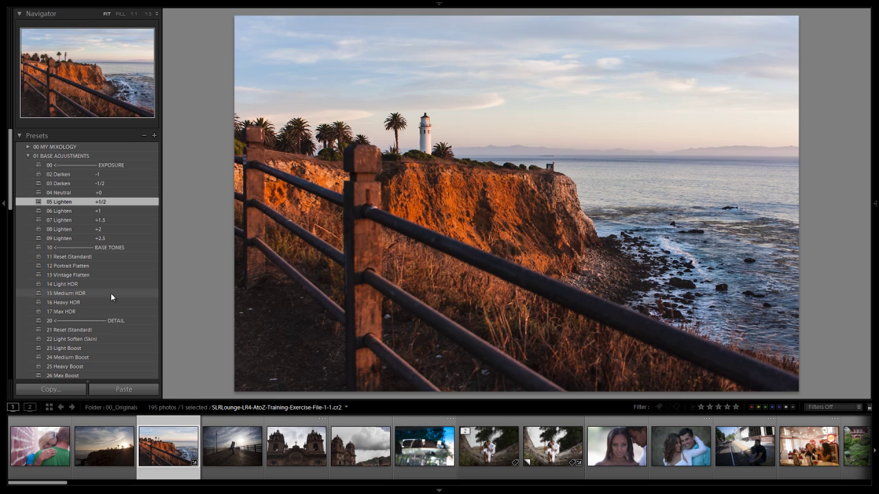
left_click(344, 454)
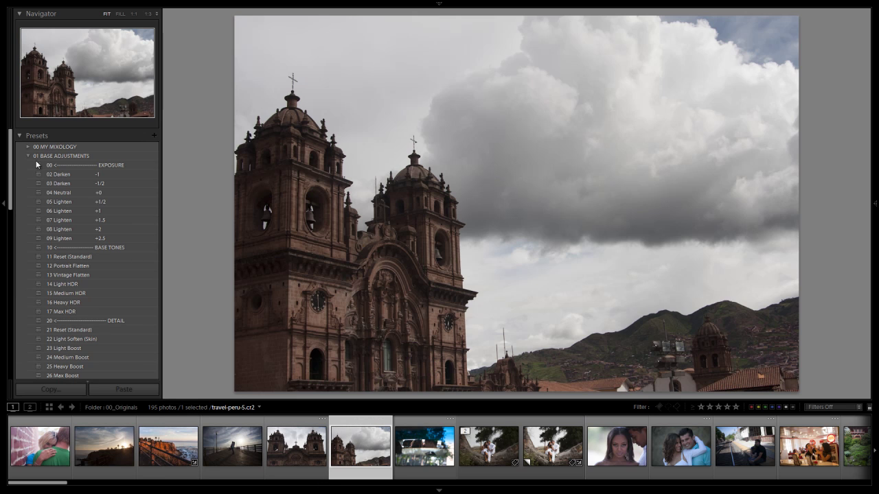
Apply 21 Standard Color from 00 MY MIXOLOGY to the Peru church photo.
left_click(29, 156)
left_click(28, 147)
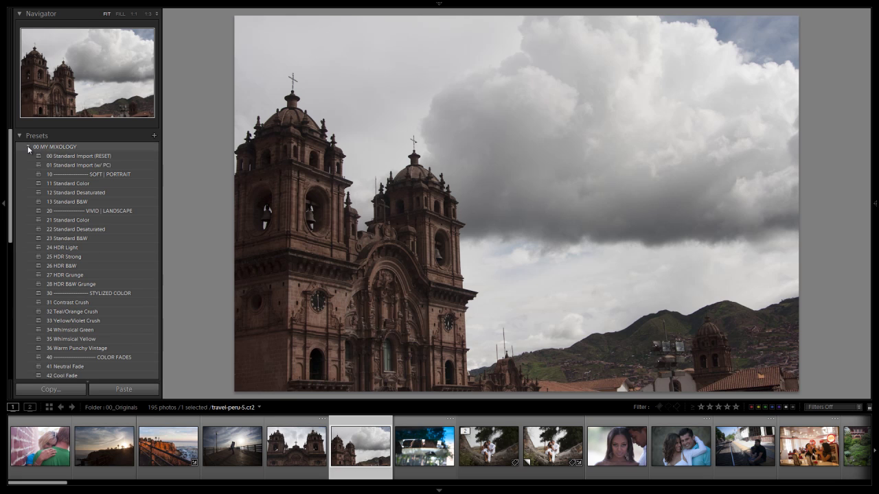
left_click(89, 219)
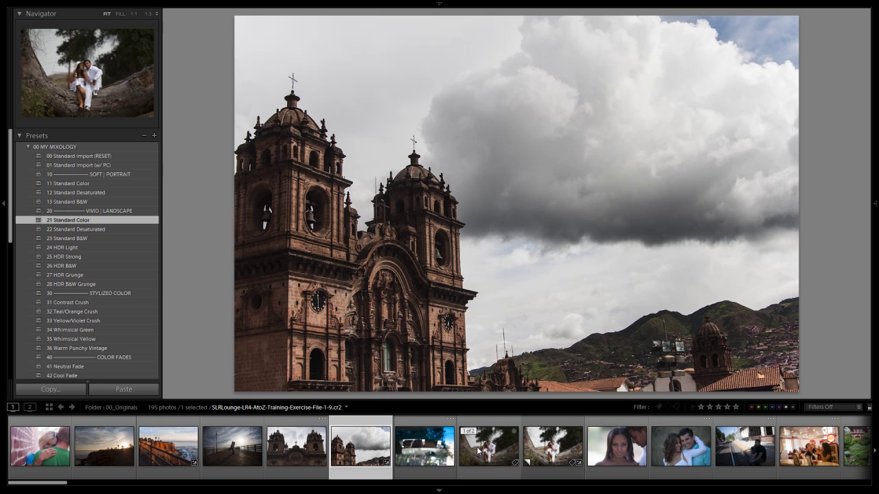
Give the couple-on-the-tree photo 21 Standard Color and lower its Temp to 5050.
left_click(492, 469)
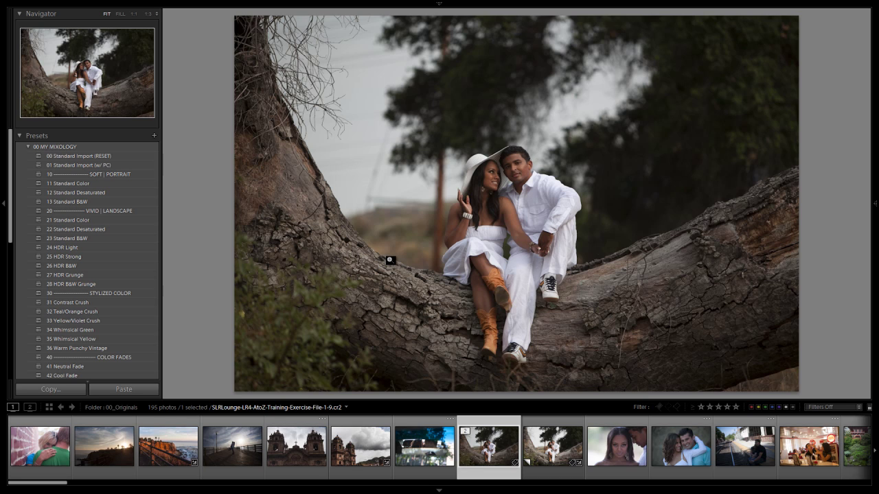
left_click(109, 220)
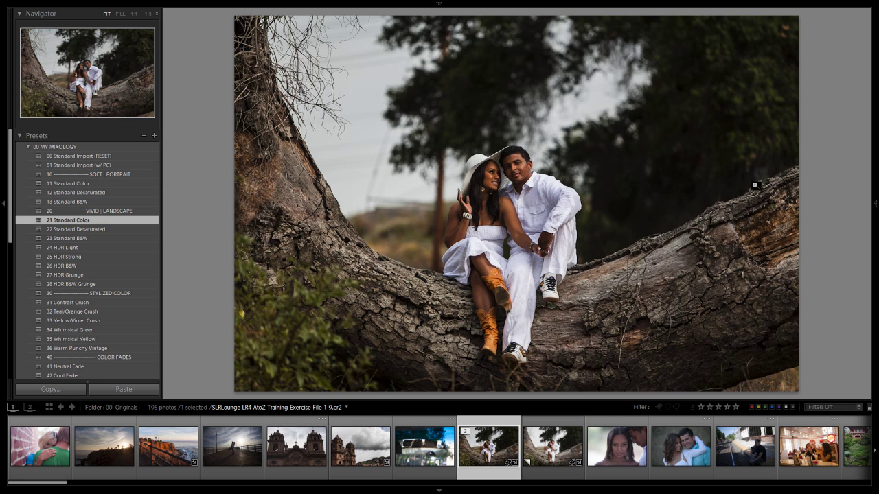
left_click(875, 146)
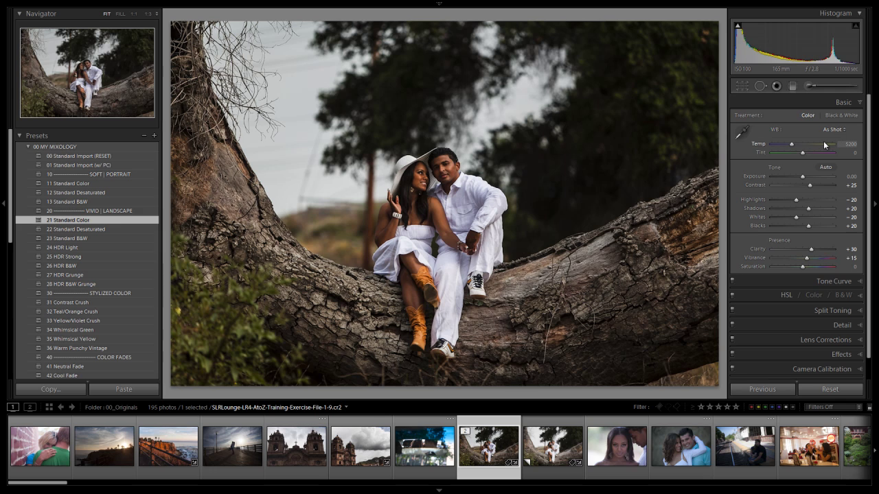
scroll(823, 141, "down", 3)
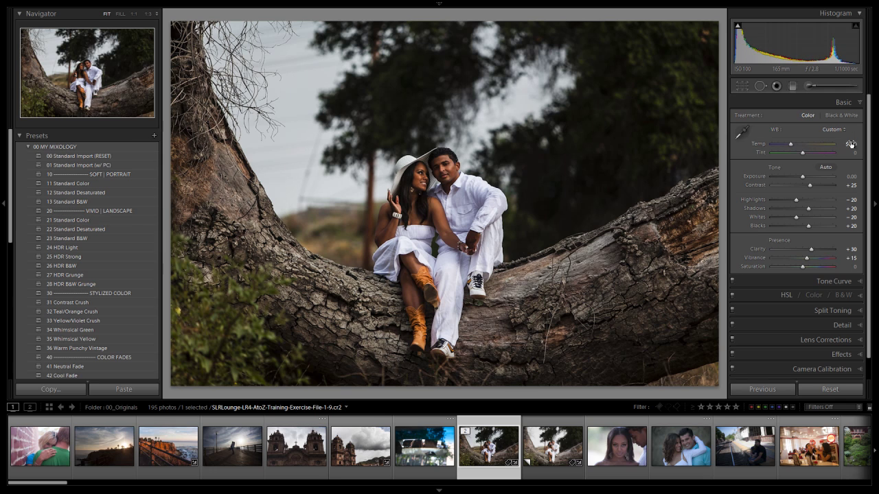
left_click(874, 179)
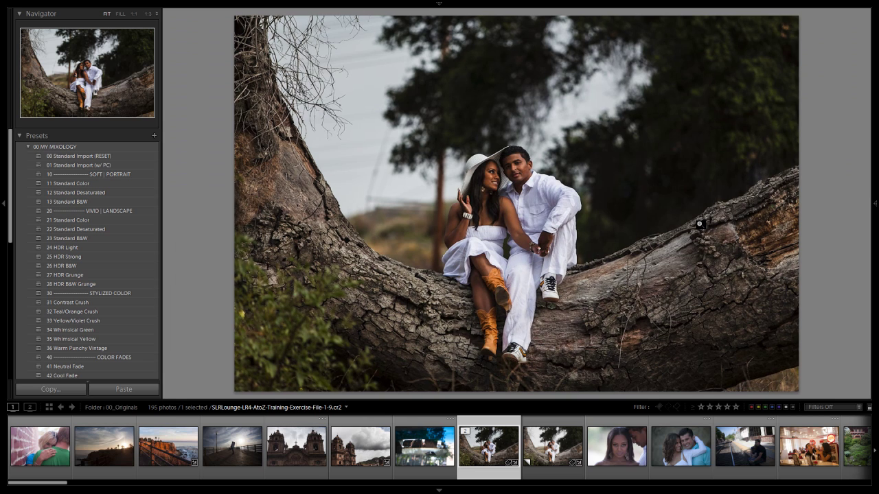
Try 11 then 21 Standard Color on the close-up portrait, then undo the preset.
left_click(628, 444)
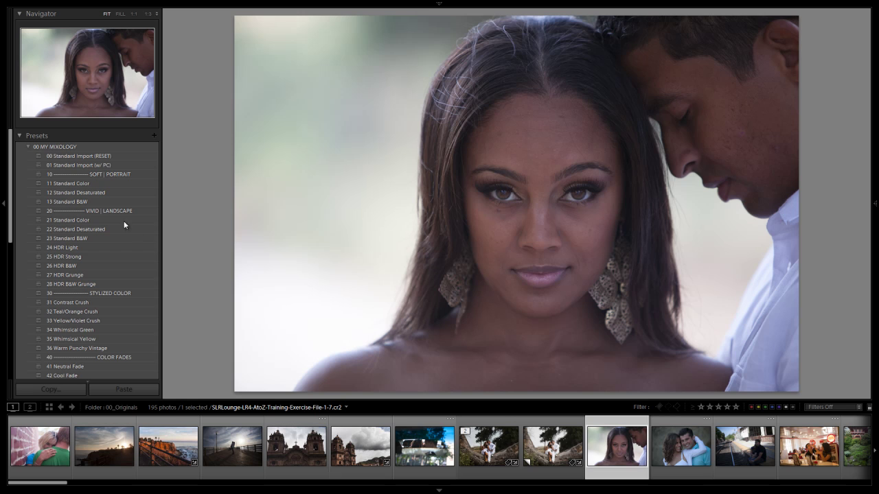
left_click(75, 181)
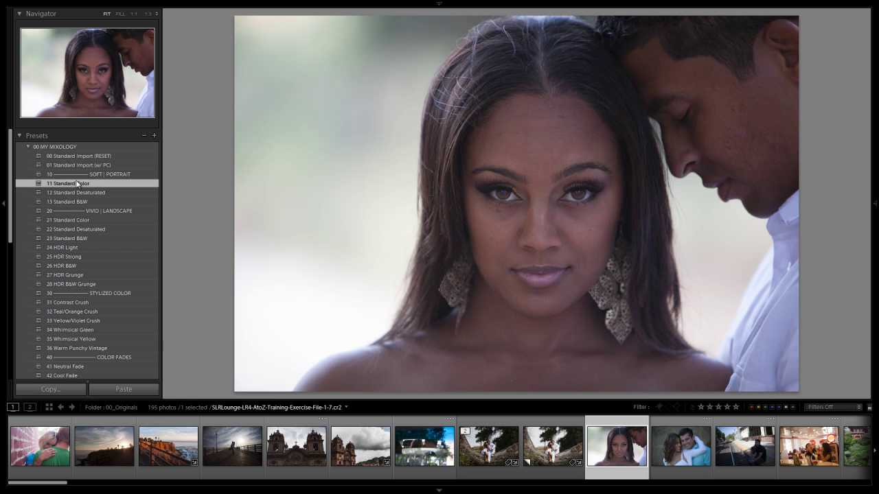
left_click(85, 221)
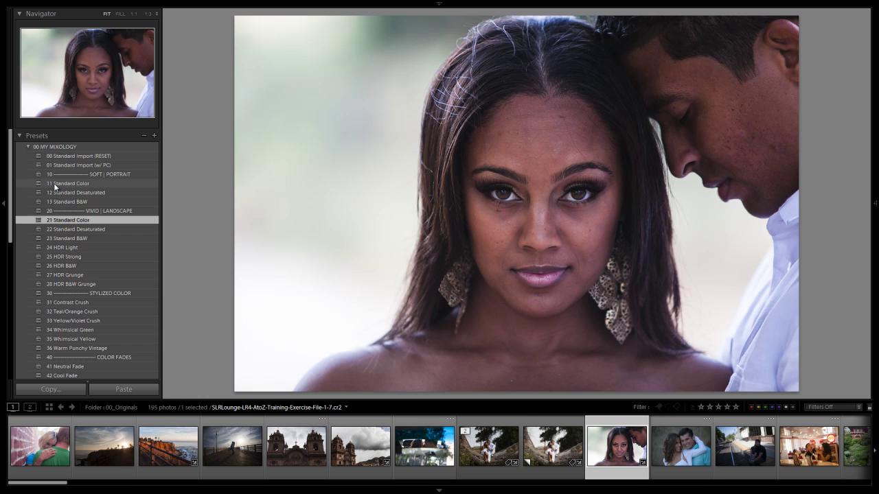
key("ctrl+z")
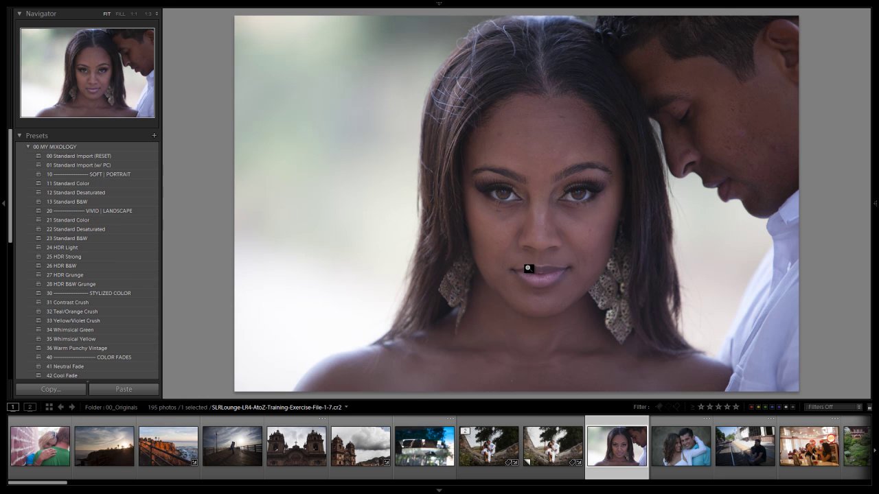
Open the Japanese garden photo from the Library grid in Develop.
key("g")
scroll(496, 252, "down", 3)
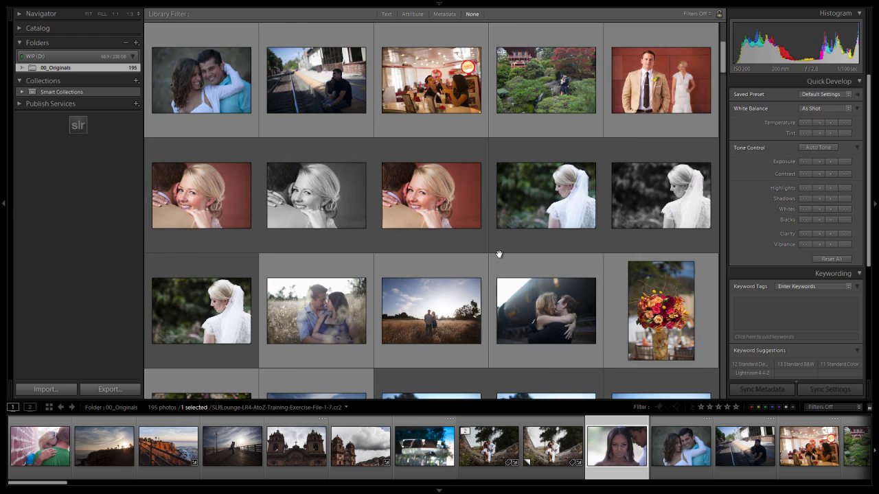
scroll(499, 254, "up", 3)
double_click(553, 206)
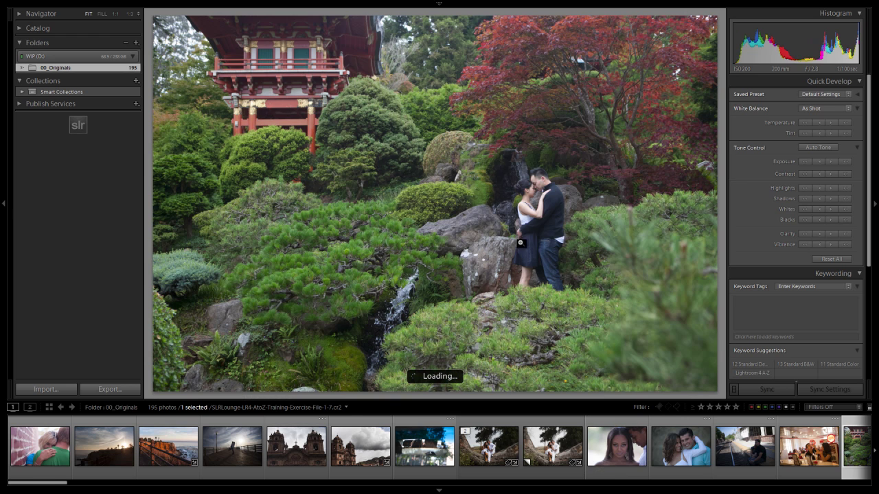
key("d")
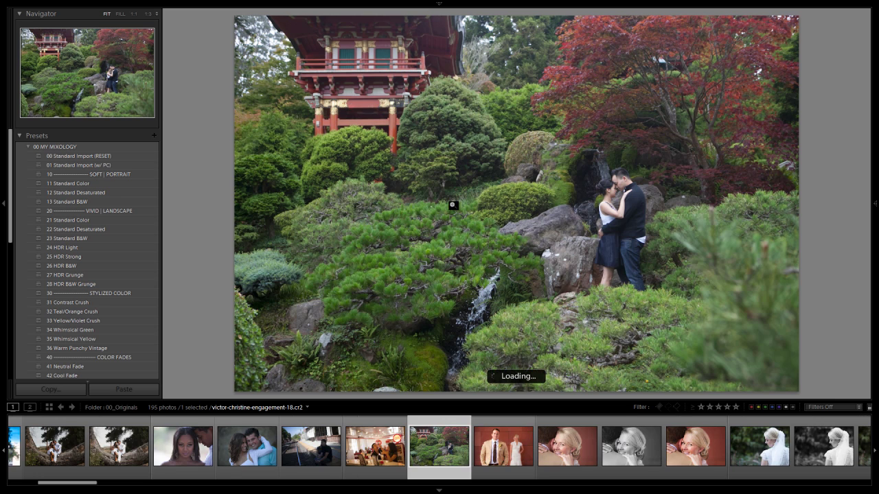
Apply 21 Standard Color to the garden photo and warm its temperature to 4500.
left_click(75, 220)
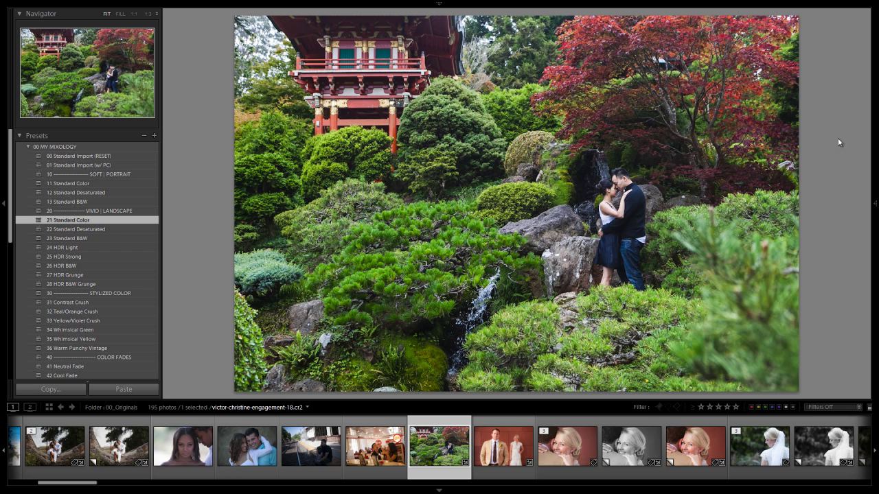
left_click(872, 133)
key("Up")
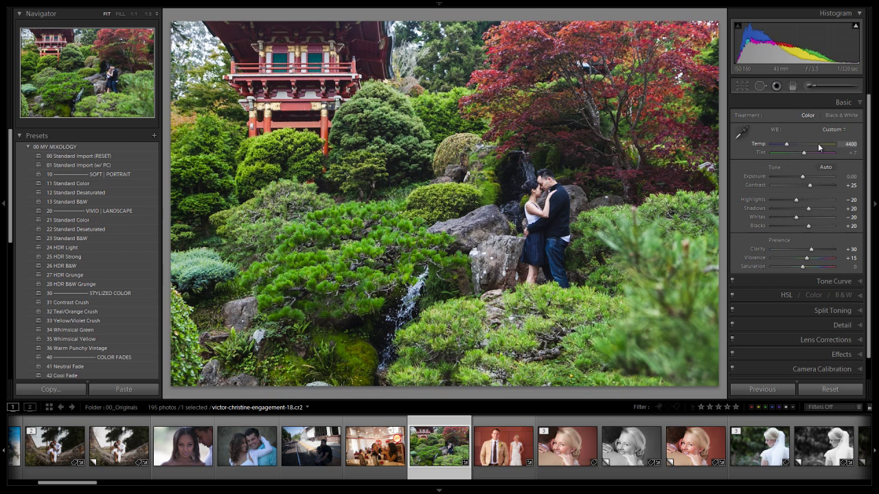
key("Up")
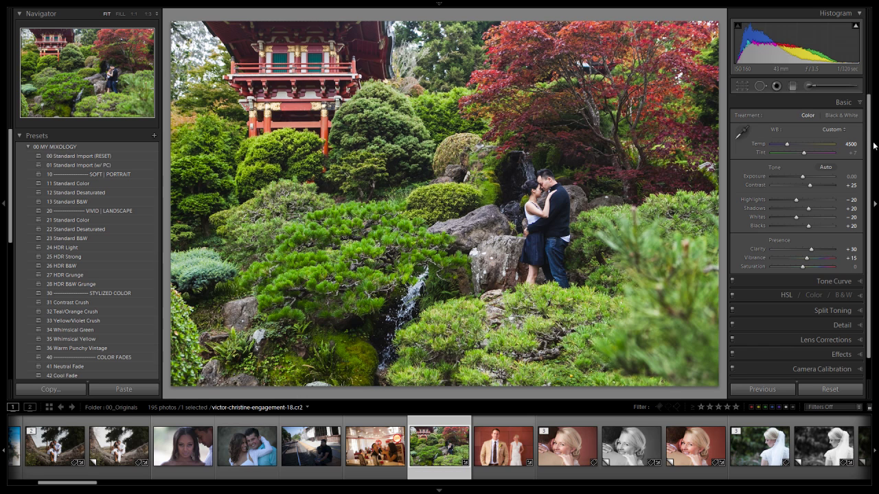
left_click(873, 145)
Darken the garden photo with 03 Darken -1/2 and inspect its detail up close.
left_click(43, 146)
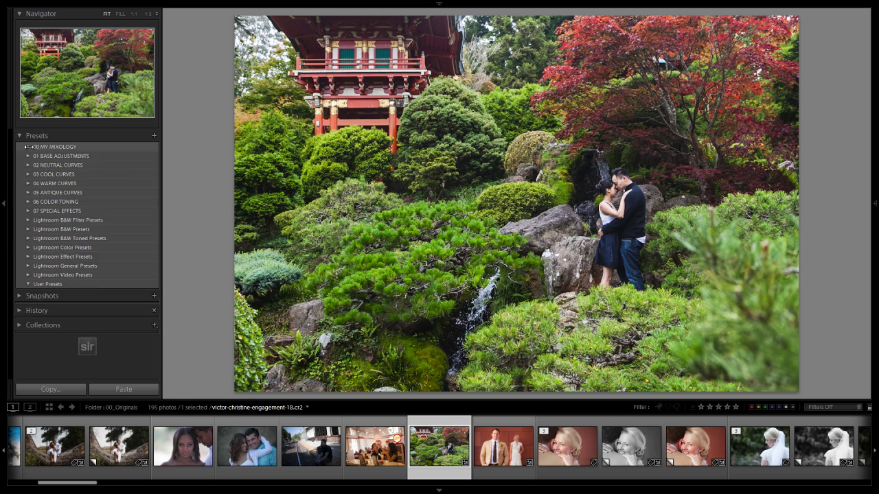
left_click(48, 156)
left_click(78, 184)
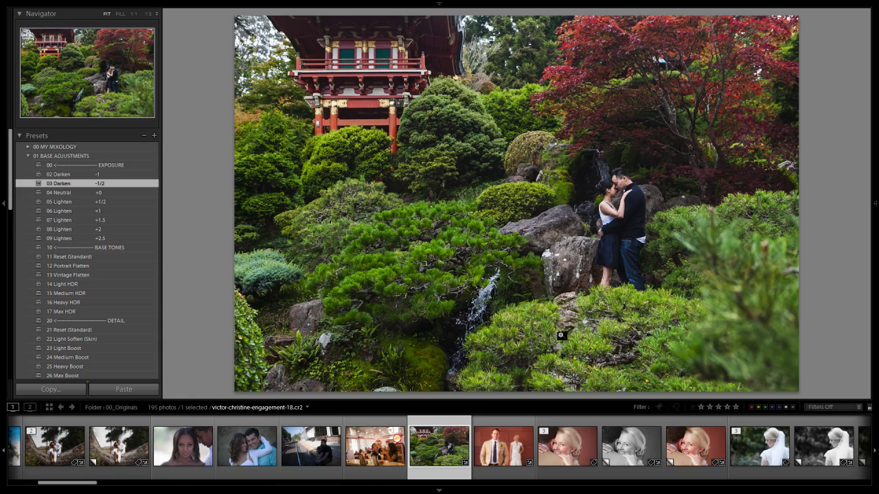
left_click_drag(561, 335, 442, 256)
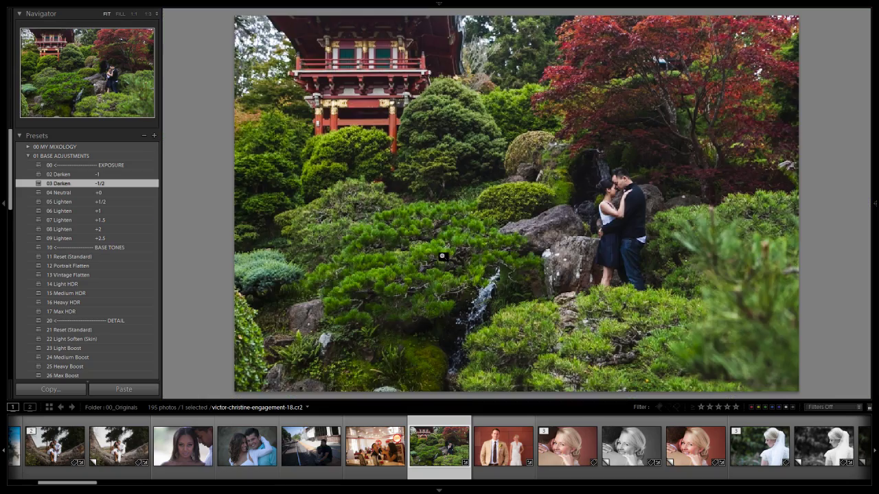
Open the table centrepiece photo (number 26) from the Library grid in Develop.
key("g")
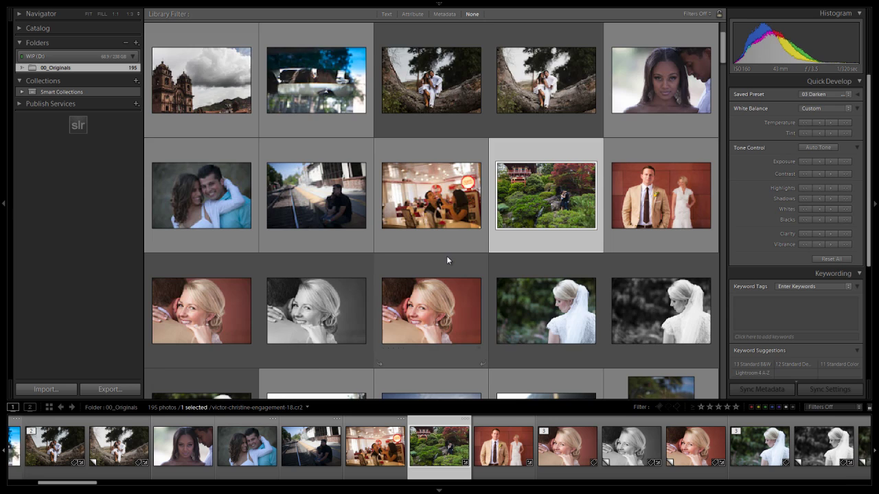
scroll(446, 260, "down", 6)
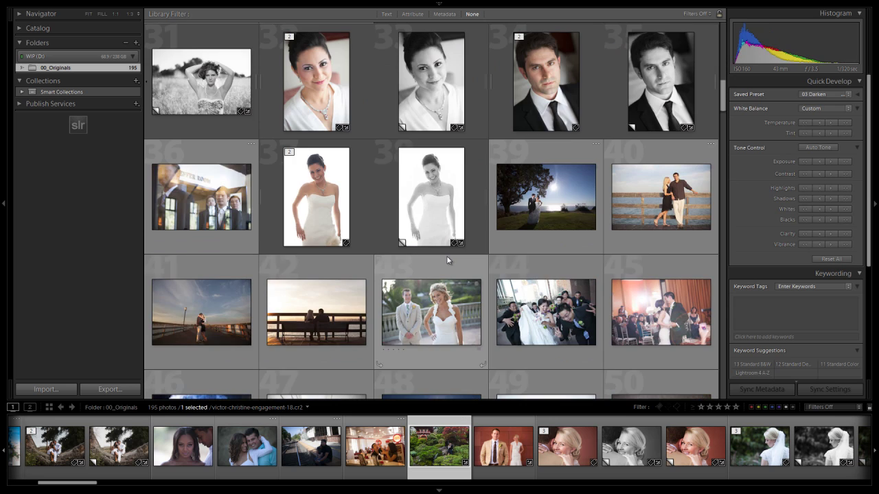
scroll(446, 258, "up", 2)
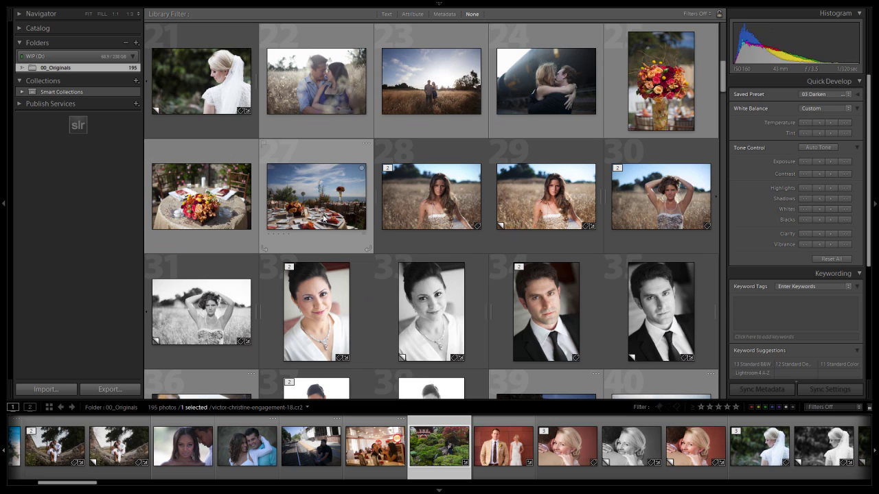
left_click(247, 217)
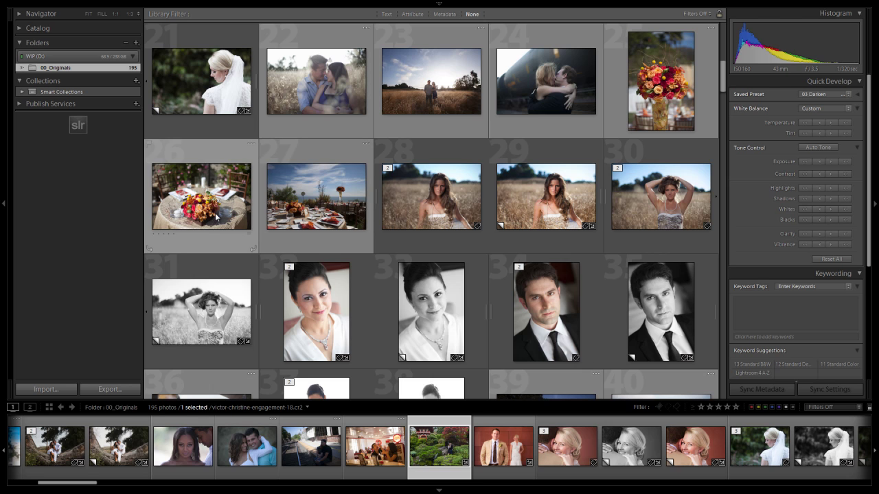
double_click(235, 214)
key("d")
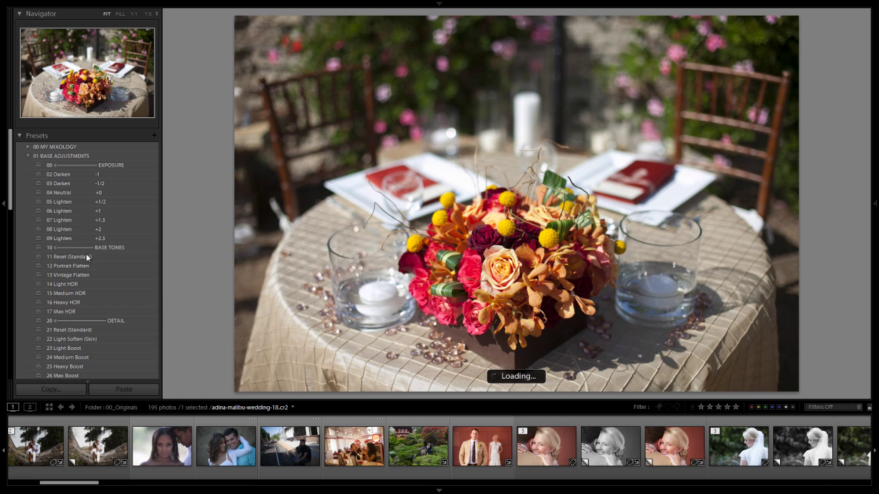
Apply 21 Standard Color and then 03 Darken -1/2 to the centrepiece photo.
left_click(28, 155)
left_click(28, 147)
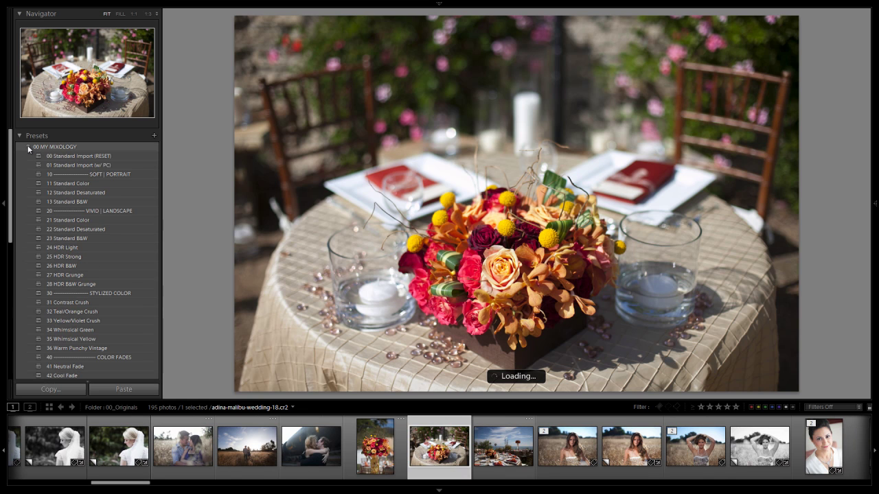
left_click(93, 221)
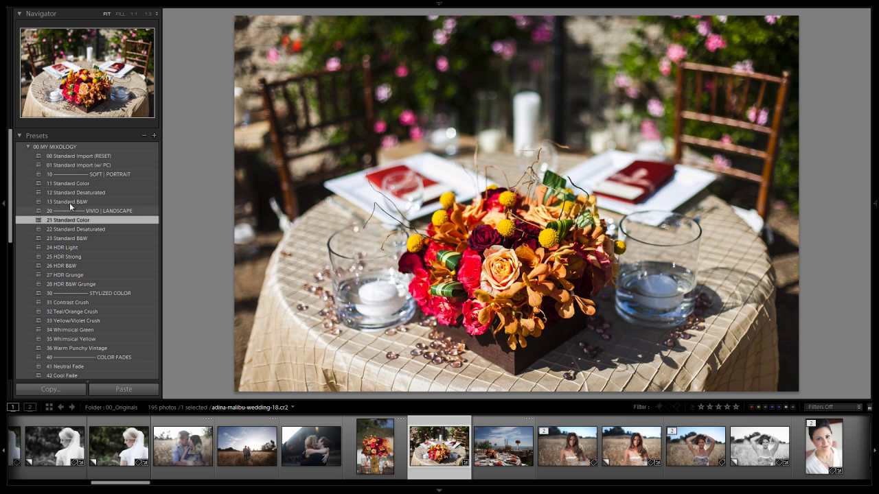
left_click(28, 149)
left_click(27, 157)
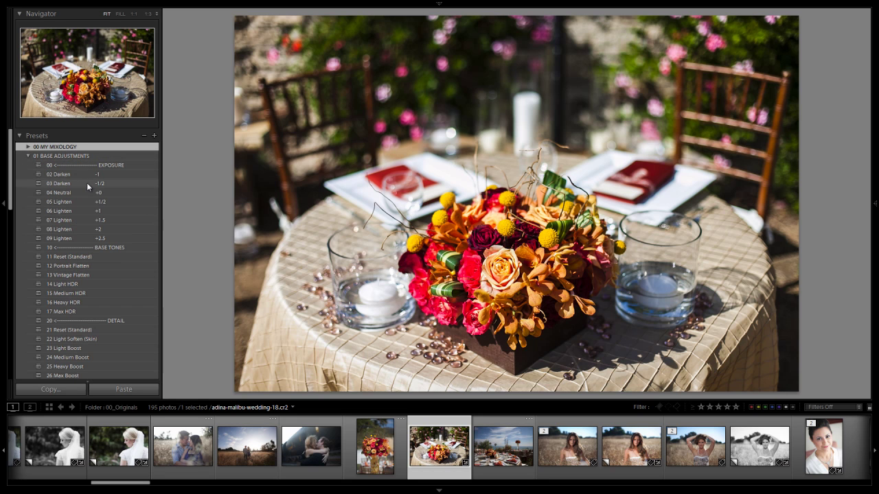
left_click(86, 183)
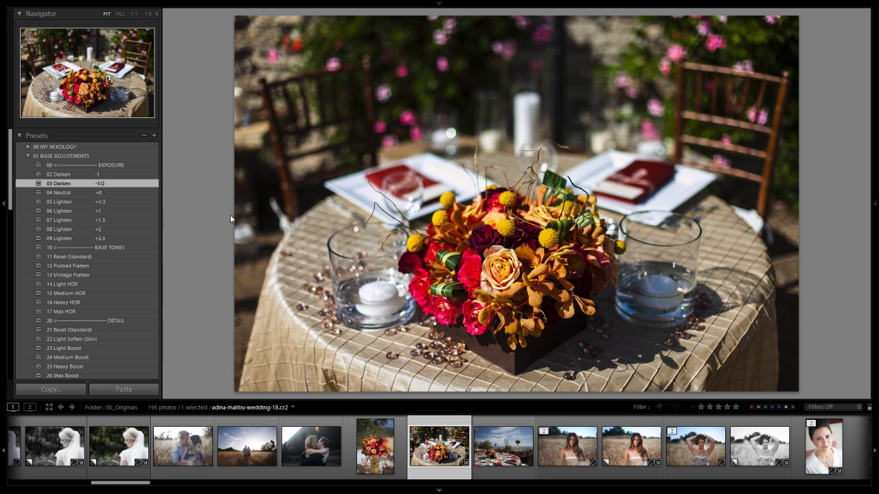
In the Library grid, find photo 109 and open the cliffside couple photo large.
key("g")
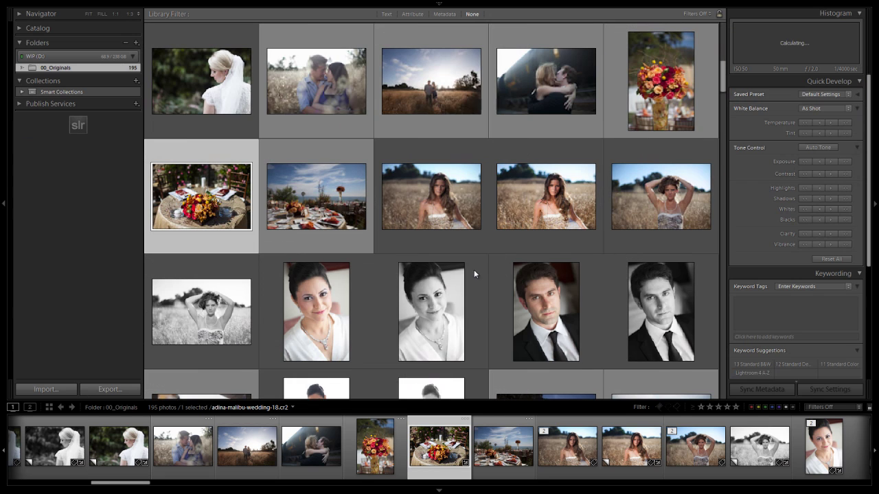
scroll(481, 268, "down", 5)
scroll(481, 268, "down", 3)
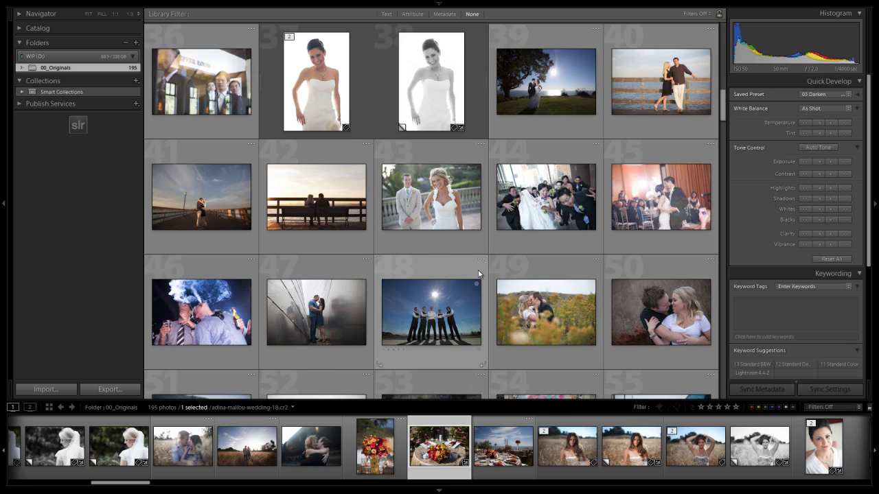
scroll(479, 269, "down", 3)
scroll(479, 274, "down", 15)
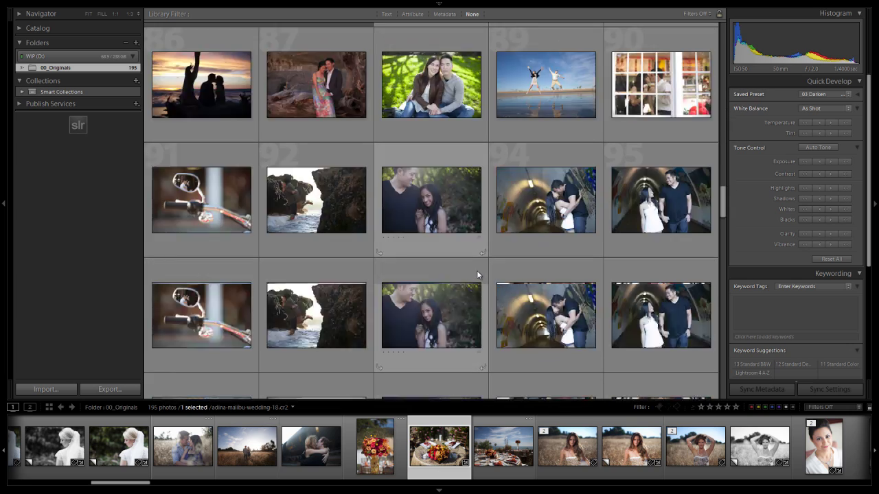
scroll(477, 273, "down", 1)
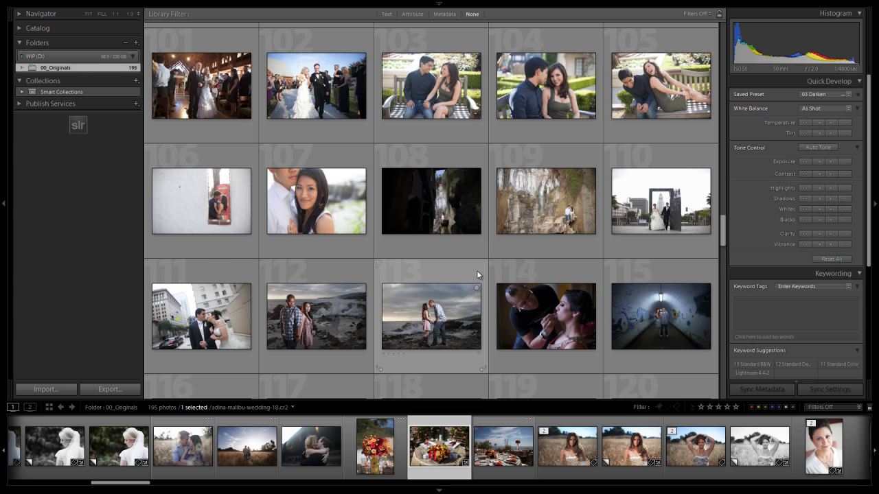
scroll(476, 271, "up", 4)
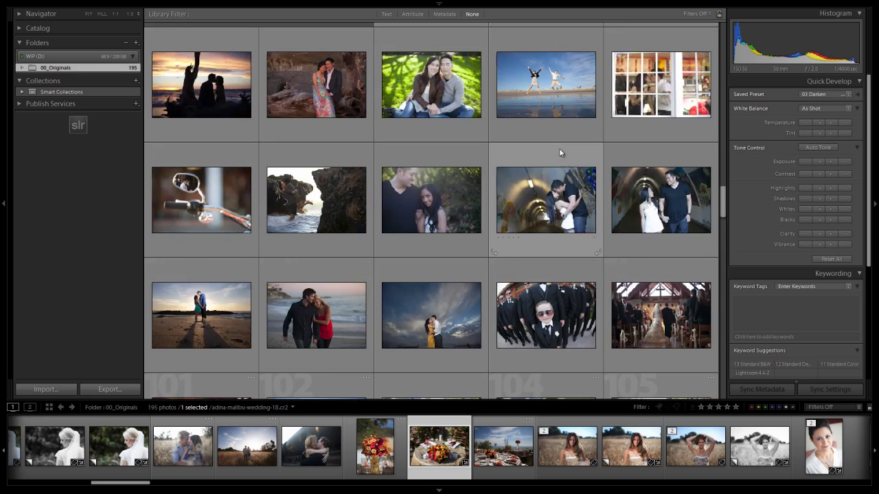
scroll(551, 167, "up", 1)
scroll(540, 195, "down", 5)
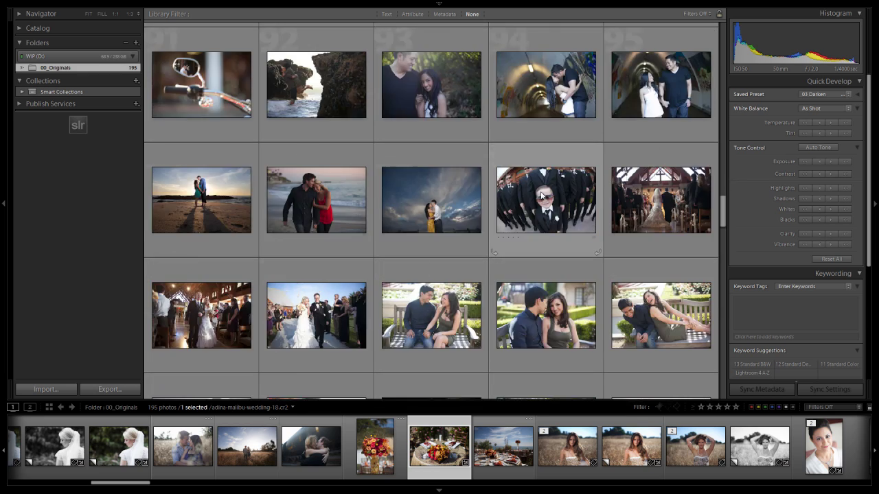
scroll(541, 195, "down", 1)
scroll(541, 195, "up", 1)
double_click(540, 195)
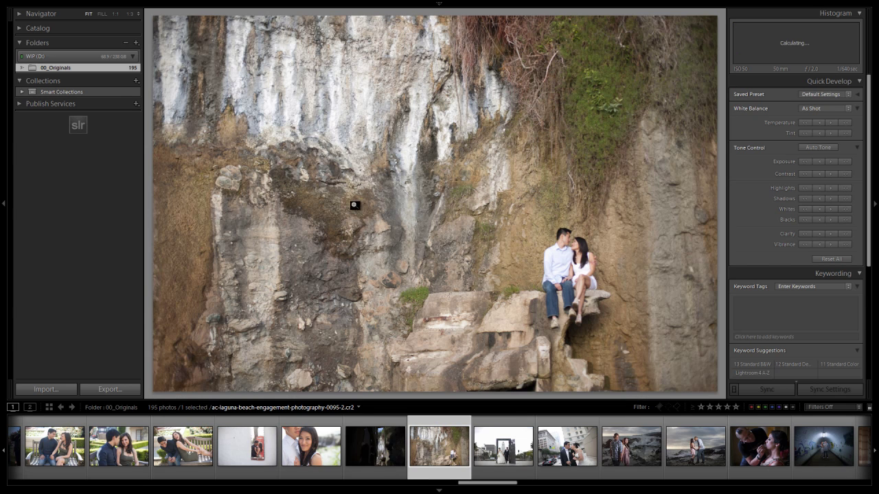
In Develop, apply 21 Standard Color and then 03 Darken to the cliffside couple photo.
key("d")
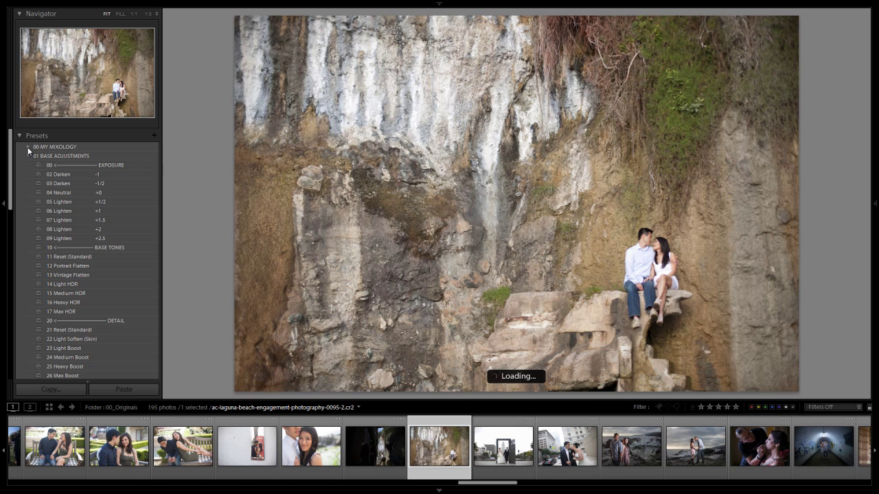
left_click(28, 155)
left_click(27, 155)
left_click(28, 152)
left_click(25, 147)
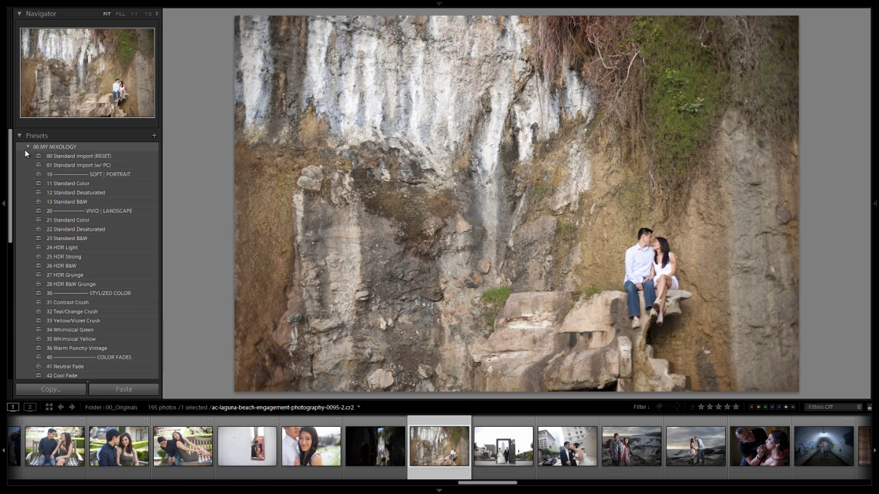
left_click(78, 219)
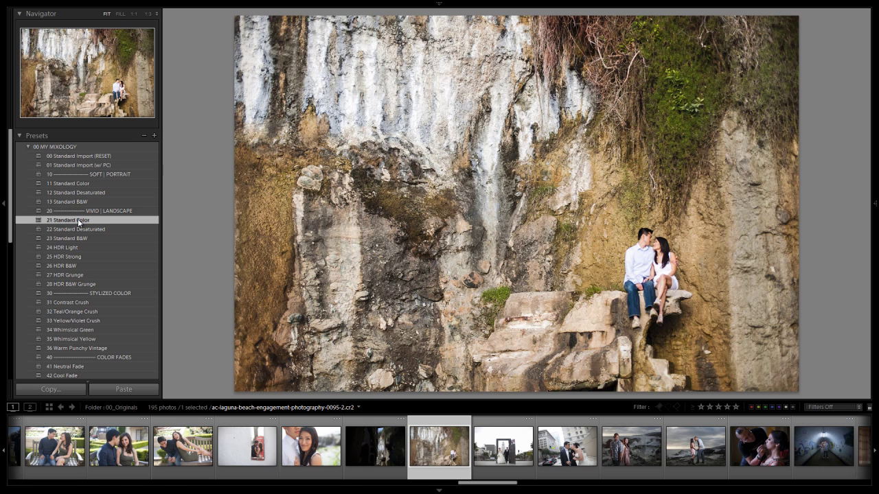
left_click(28, 147)
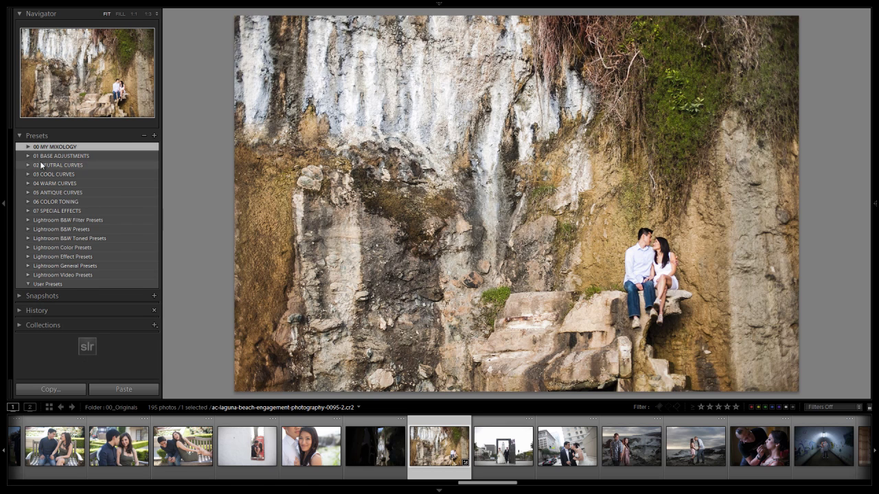
left_click(26, 155)
left_click(77, 183)
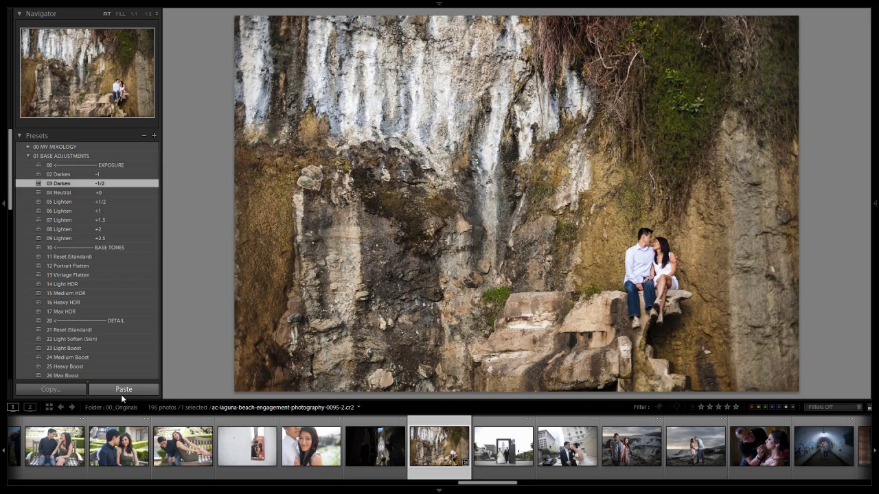
Open photo 190, the hillside couple, from the Library grid in Develop.
key("g")
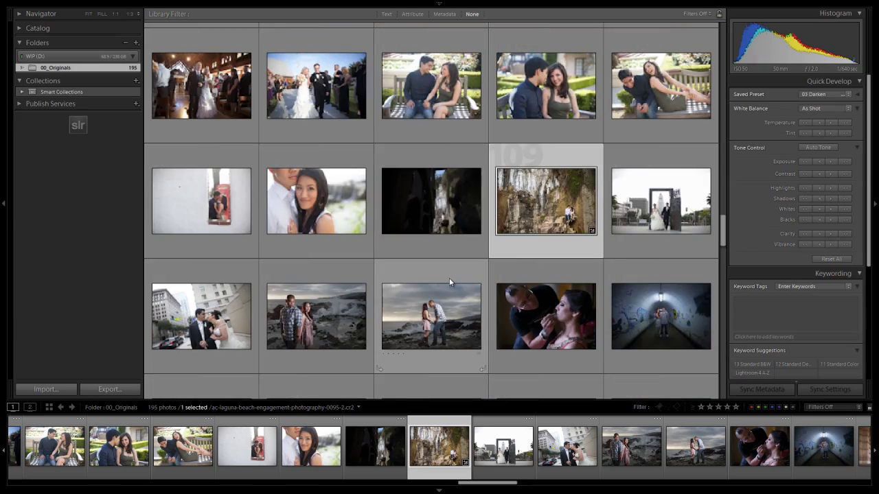
scroll(449, 277, "down", 5)
scroll(450, 282, "down", 10)
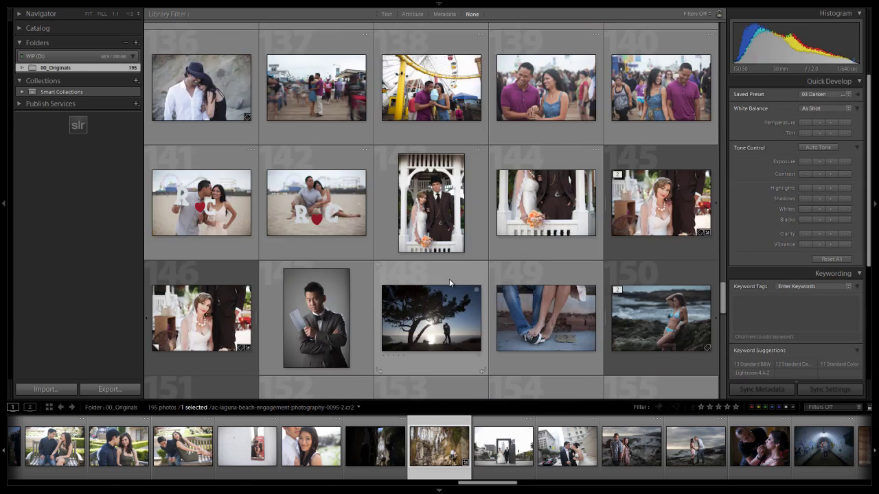
scroll(450, 282, "down", 12)
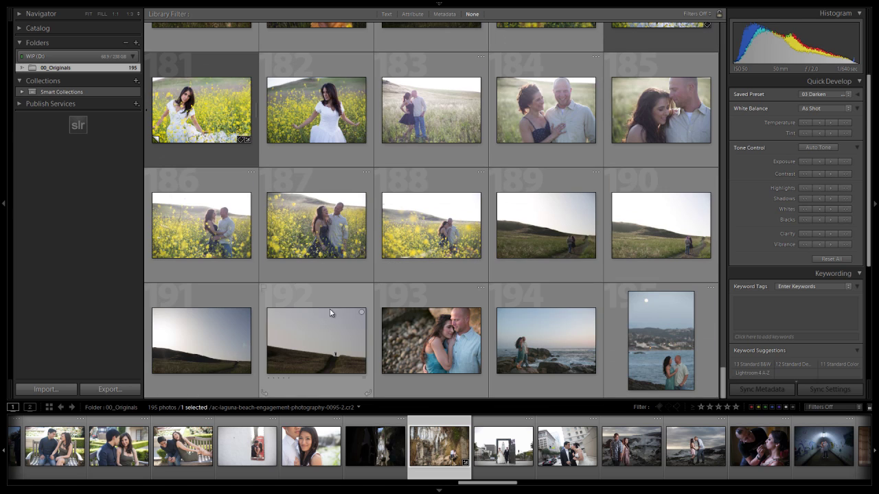
left_click(640, 232)
double_click(640, 232)
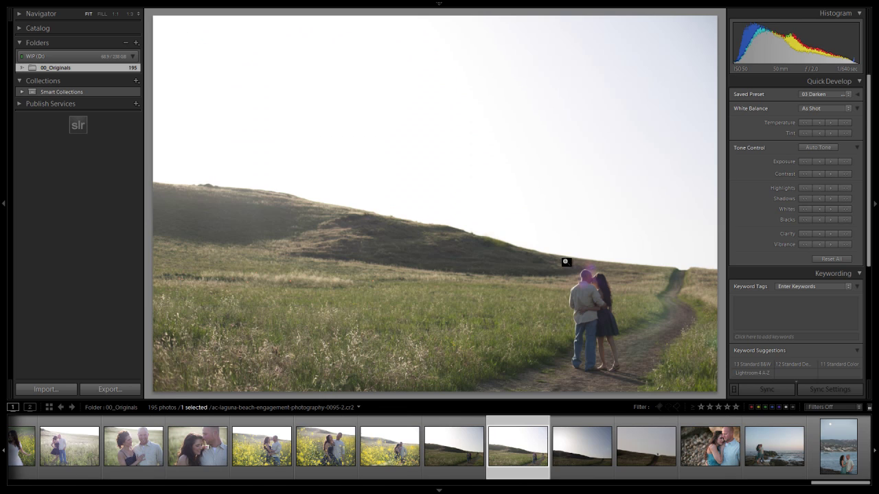
key("d")
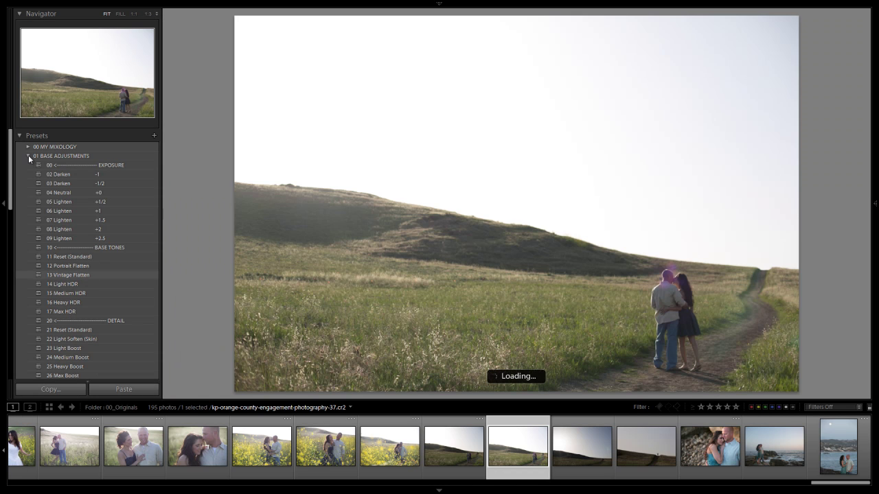
Apply 21 Standard Color from 00 MY MIXOLOGY to the hillside photo.
left_click(29, 146)
left_click(29, 146)
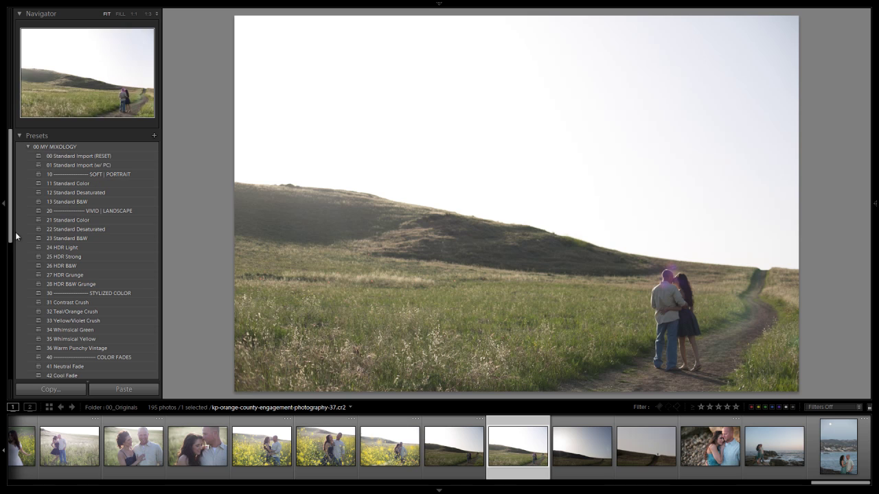
left_click(103, 221)
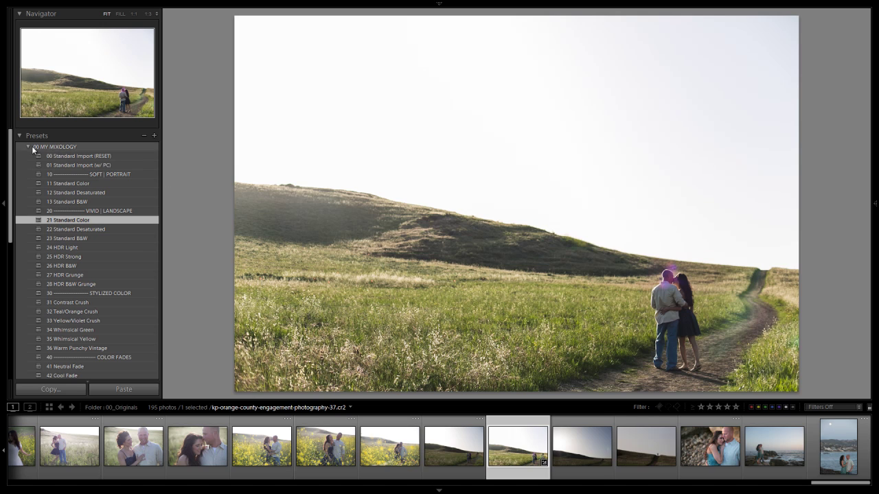
Reset the photo with the 00 Standard Import (RESET) preset.
left_click(57, 155)
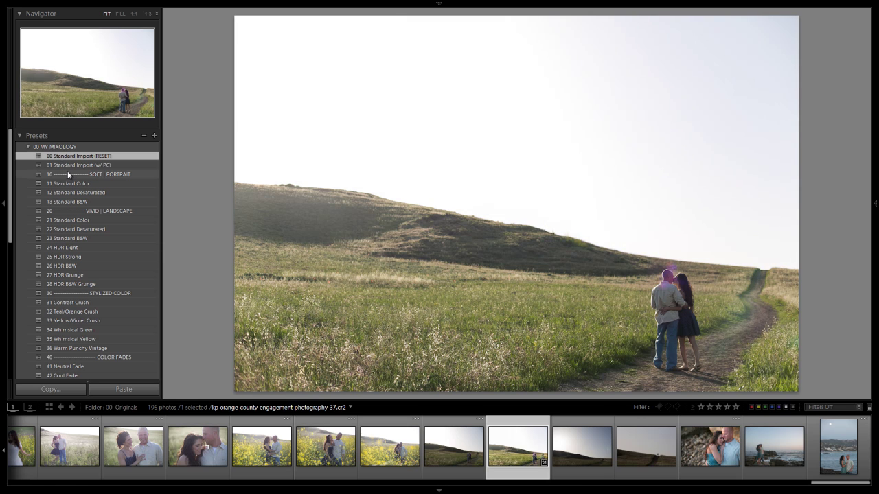
left_click(28, 149)
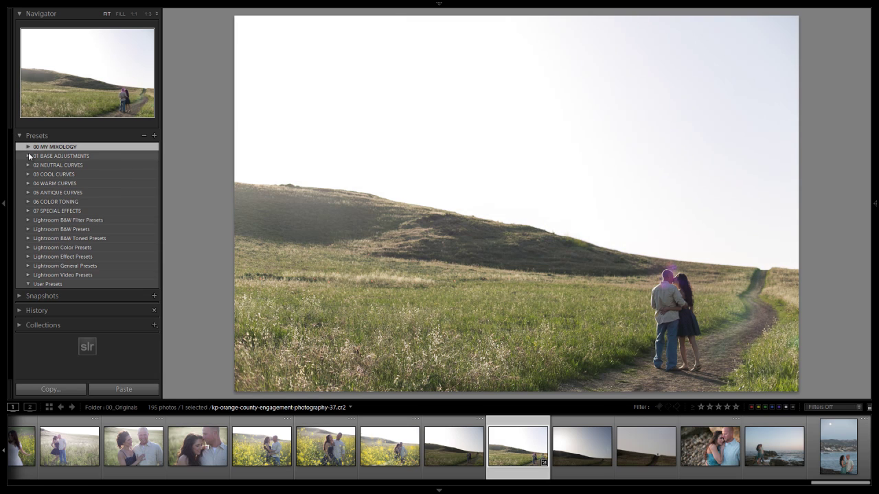
left_click(27, 155)
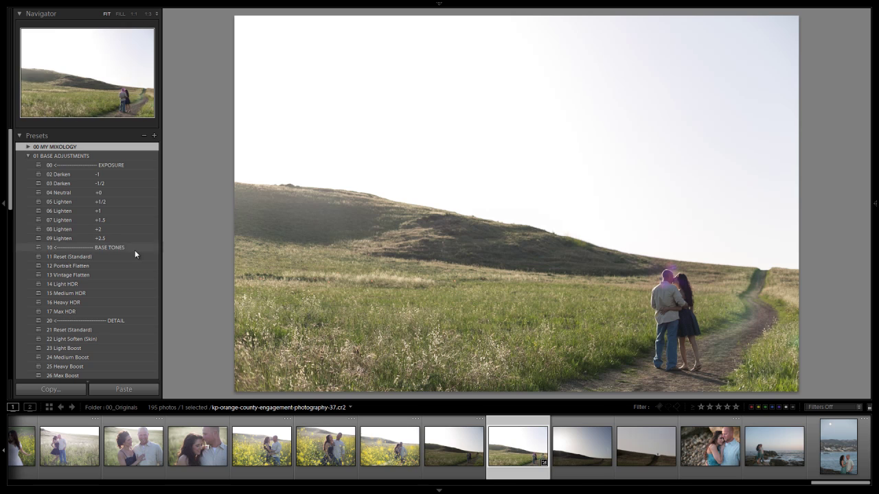
Apply the 14 Light HDR, 23 Light Boost and 33 Light Boost base adjustment presets.
scroll(95, 257, "down", 3)
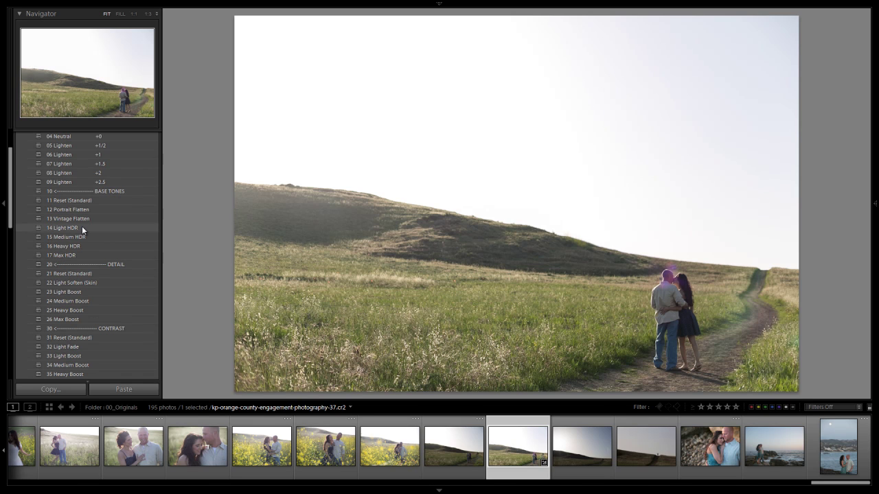
left_click(82, 228)
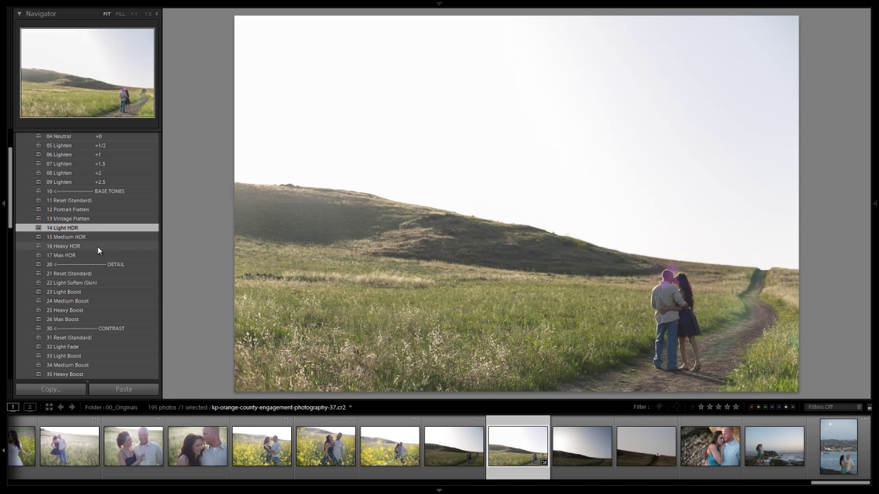
left_click(81, 292)
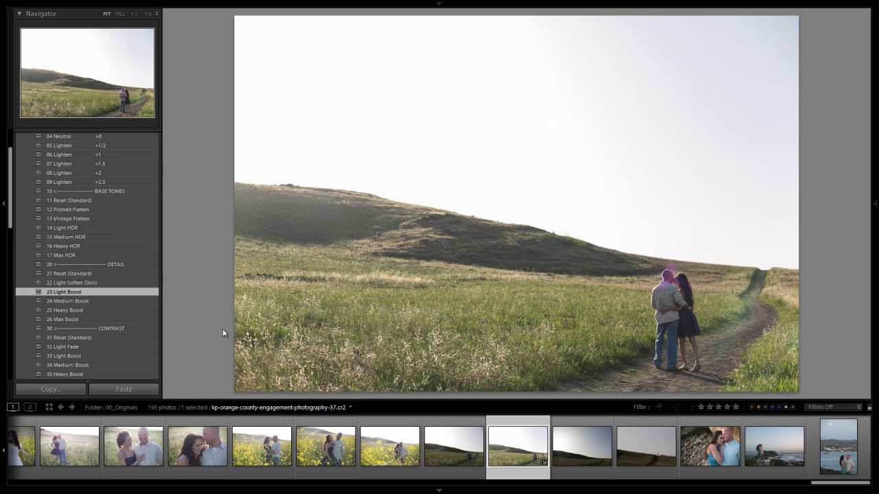
scroll(94, 310, "down", 3)
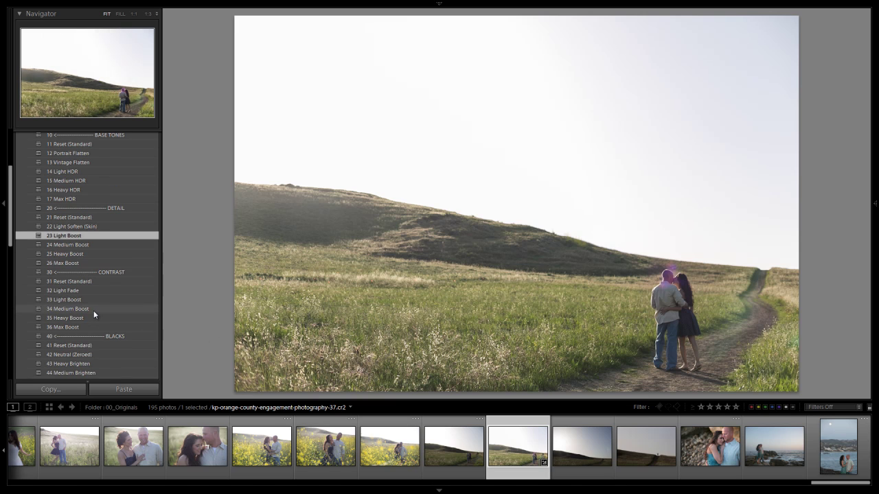
left_click(62, 300)
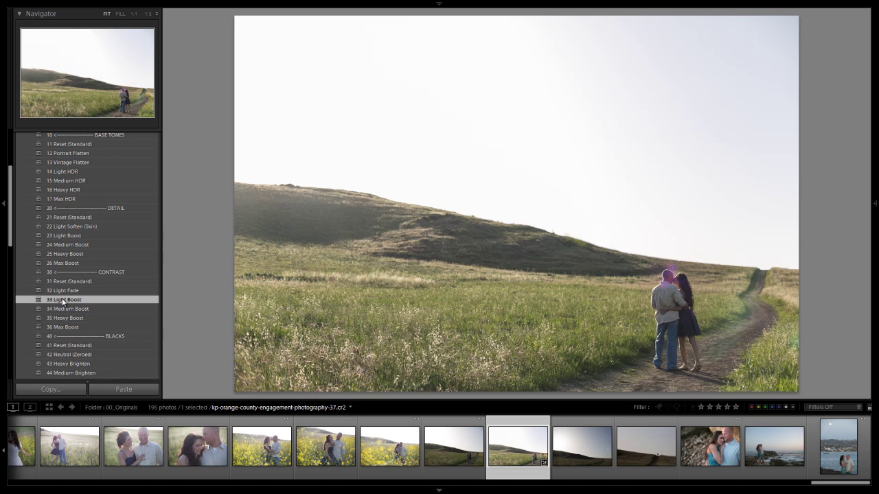
scroll(77, 300, "down", 9)
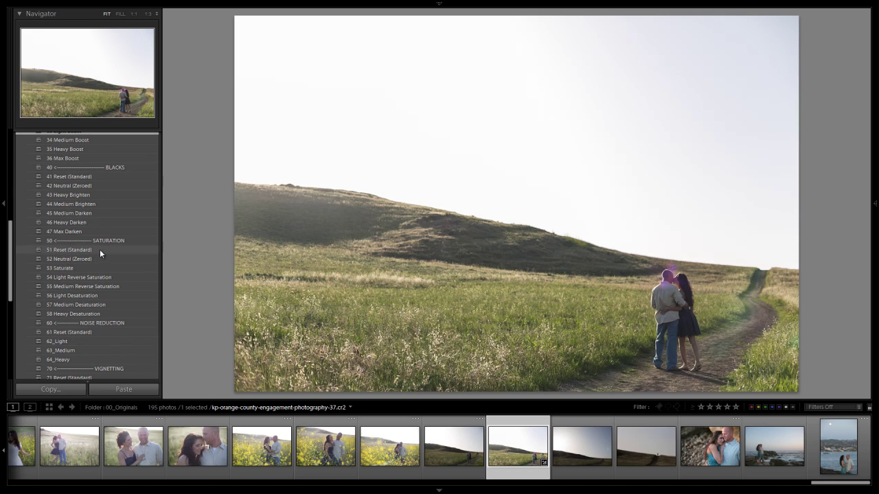
scroll(120, 282, "down", 3)
scroll(125, 271, "up", 3)
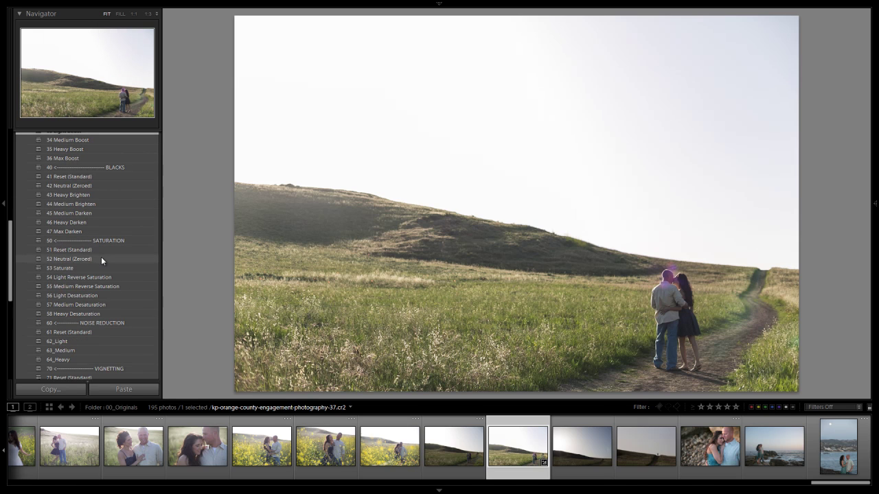
scroll(101, 256, "down", 5)
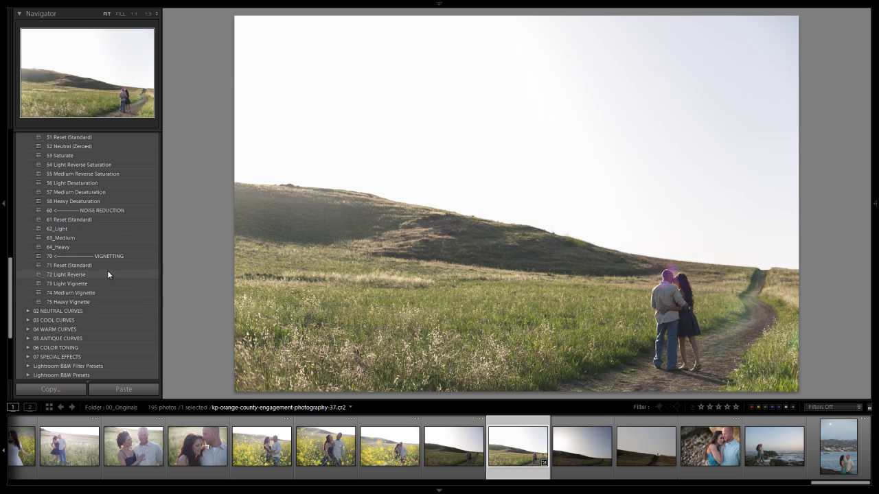
scroll(99, 259, "up", 10)
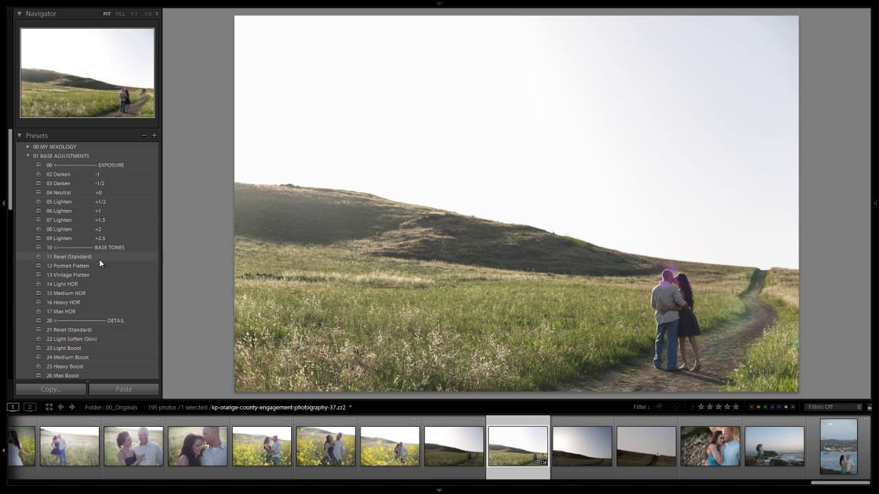
Apply the 31 Ivory preset from 02 NEUTRAL CURVES, leaving all preset folders collapsed.
left_click(28, 155)
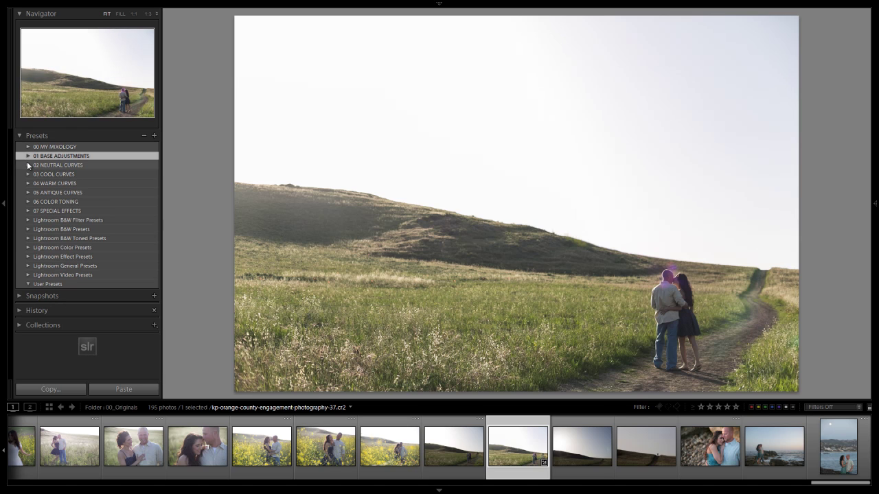
left_click(28, 165)
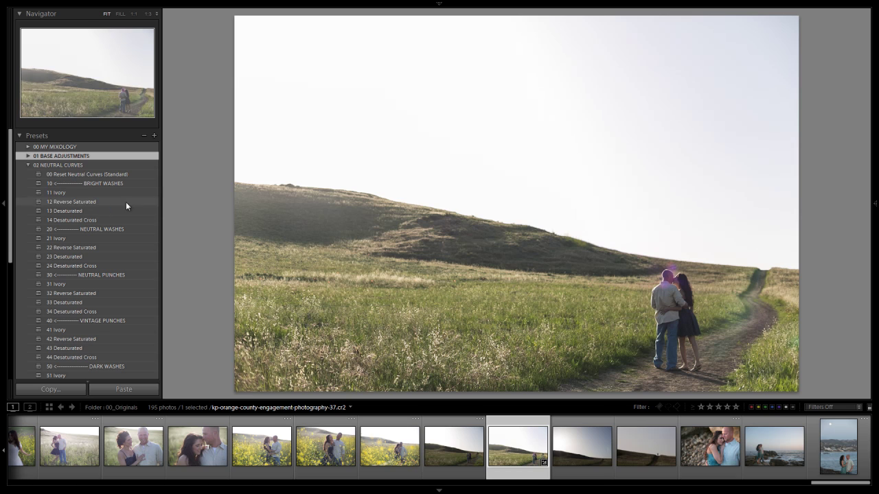
left_click(105, 284)
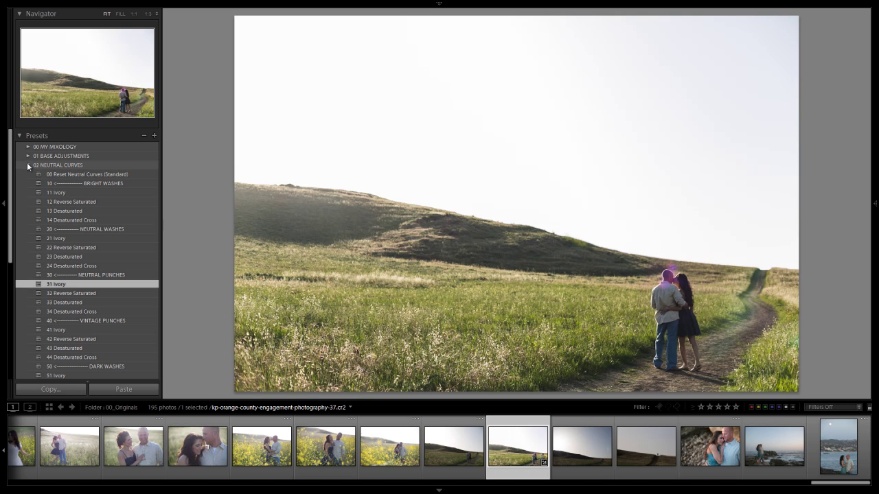
left_click(28, 165)
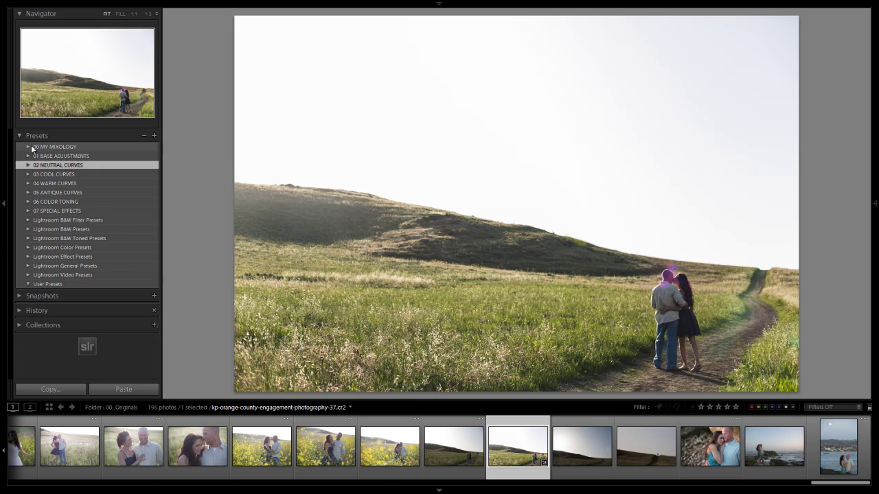
left_click(150, 138)
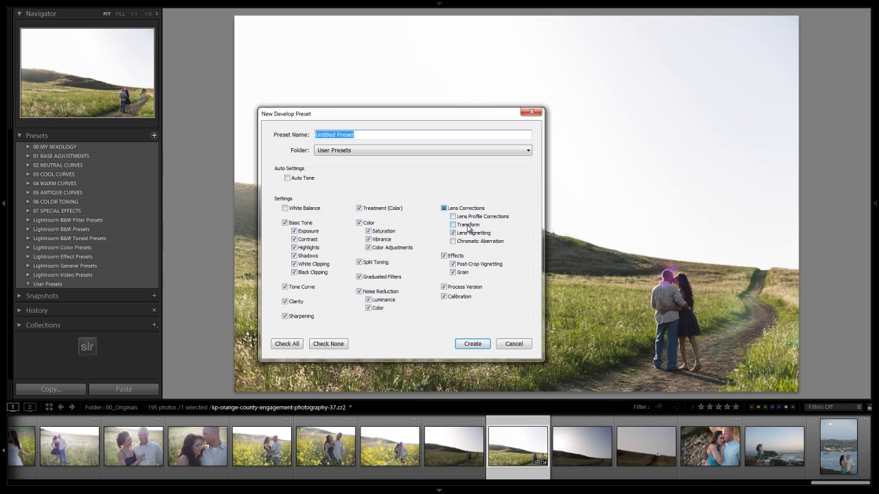
left_click(407, 153)
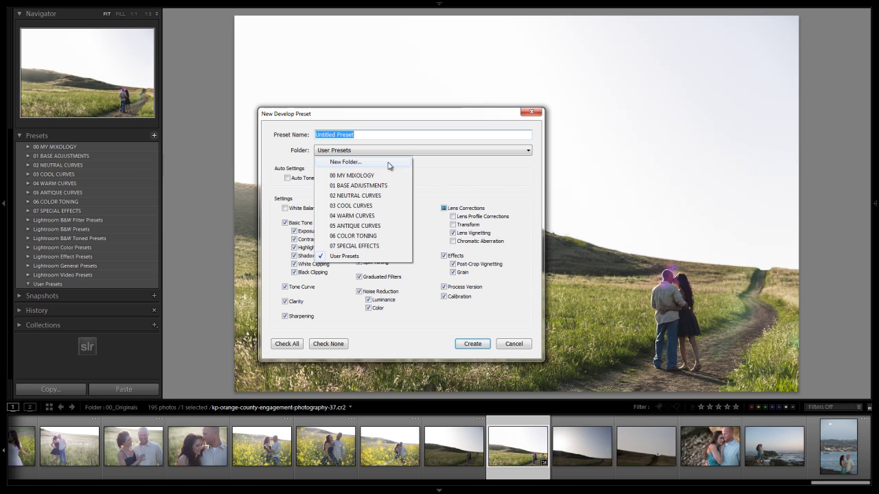
left_click(363, 177)
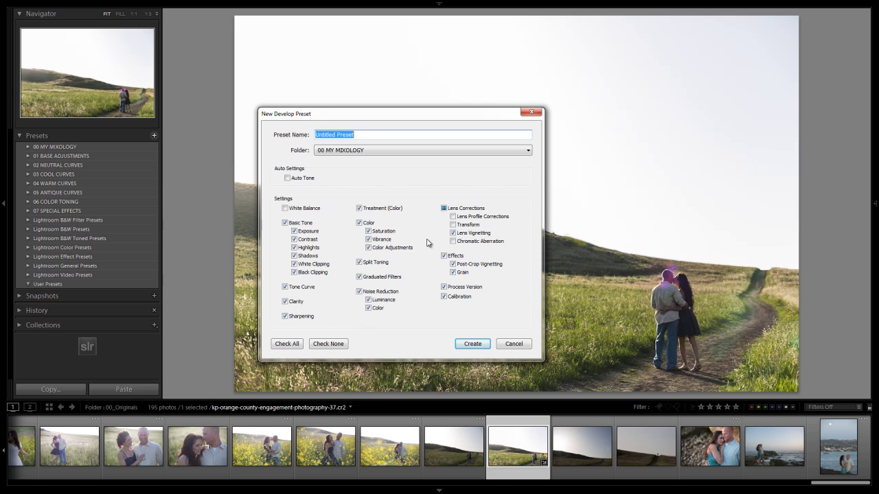
left_click(514, 345)
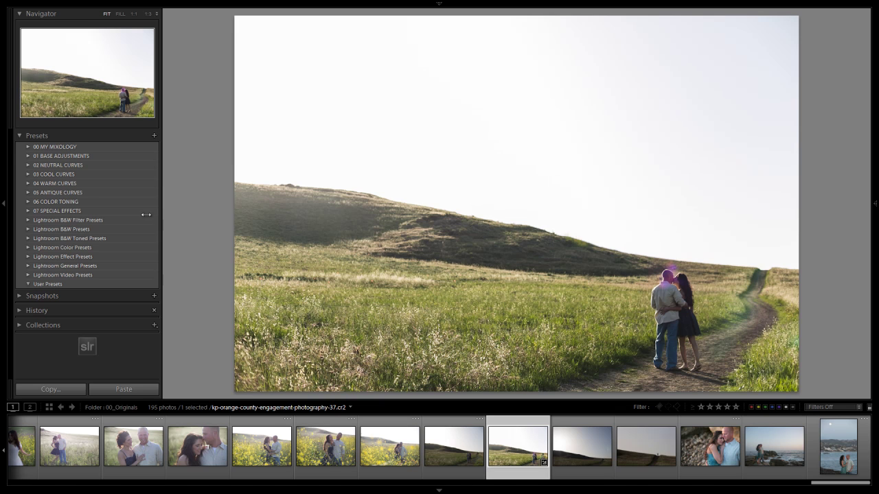
Show the 00 MY MIXOLOGY presets and compare the Ivory edit against the original photo.
left_click(28, 148)
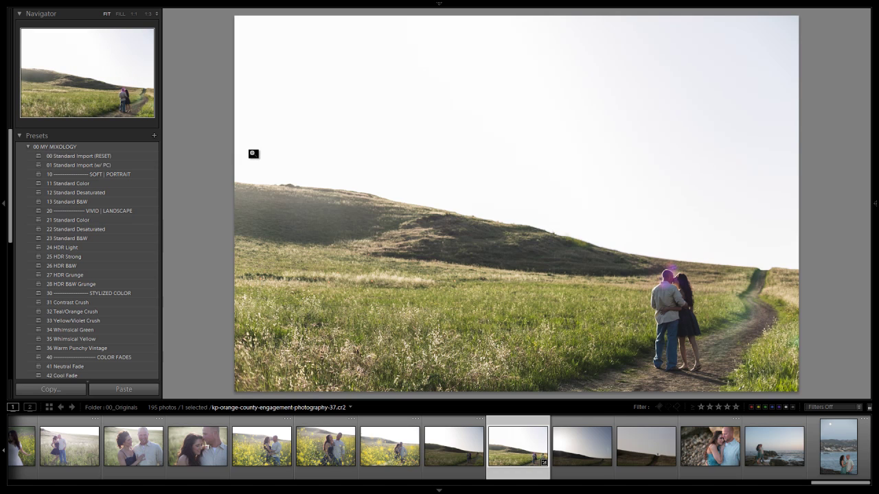
key("backslash")
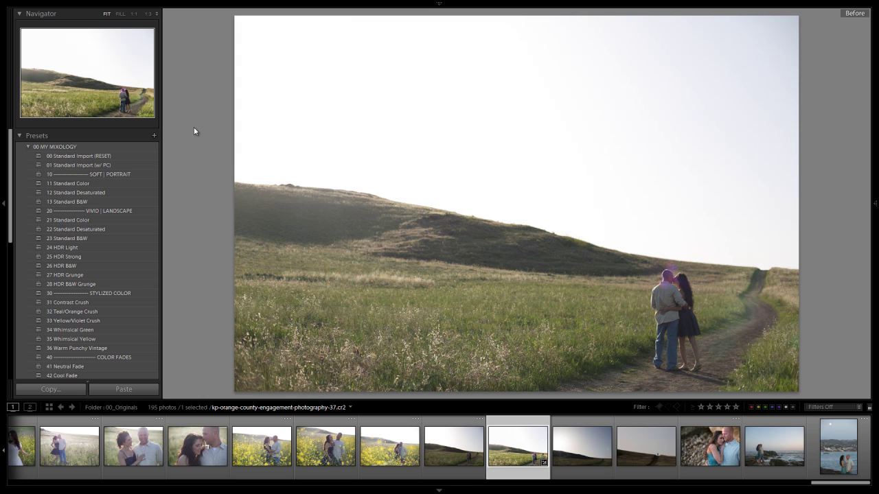
key("backslash")
key("backslash")
key("backslash")
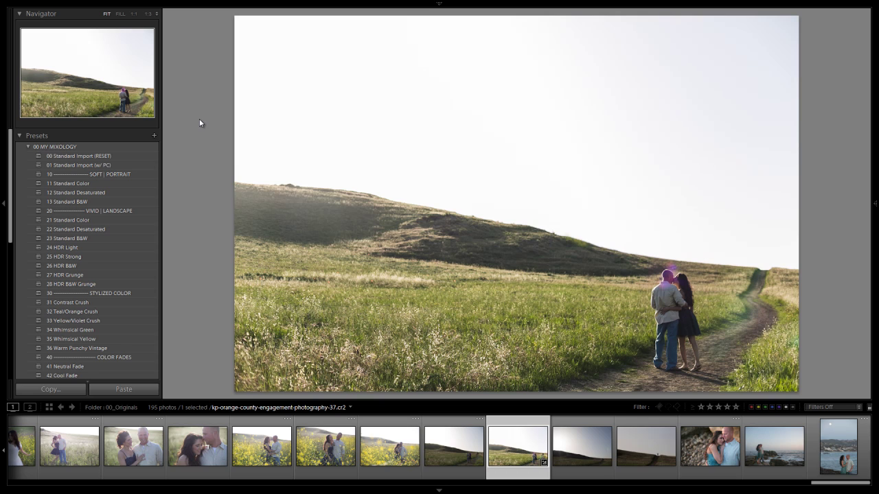